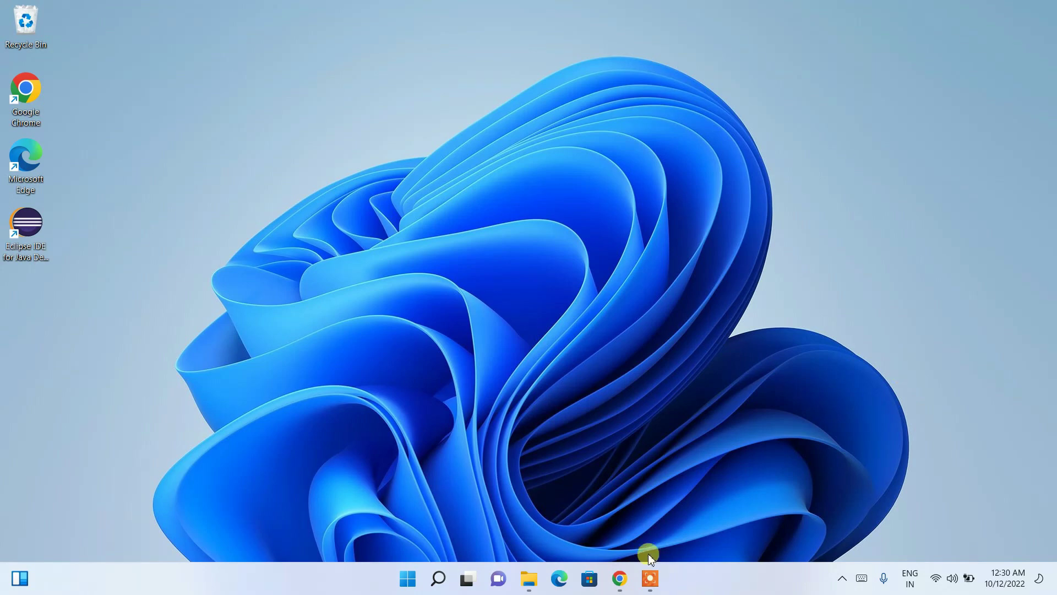
Step: Switch to Google Chrome, search the web for "python download" and open the Python.org downloads page
click(622, 578)
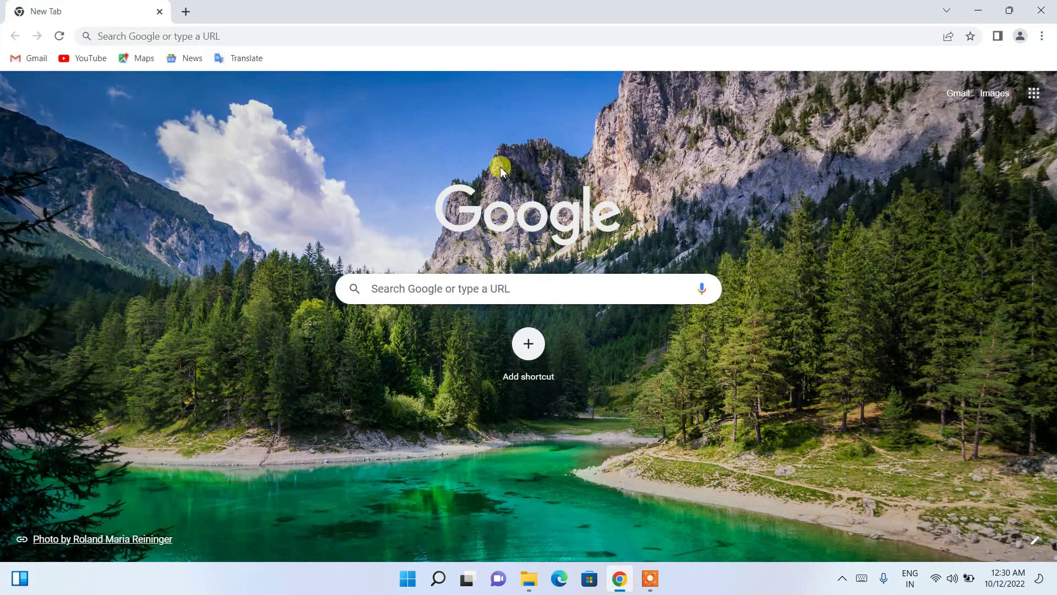
click(490, 35)
text(p)
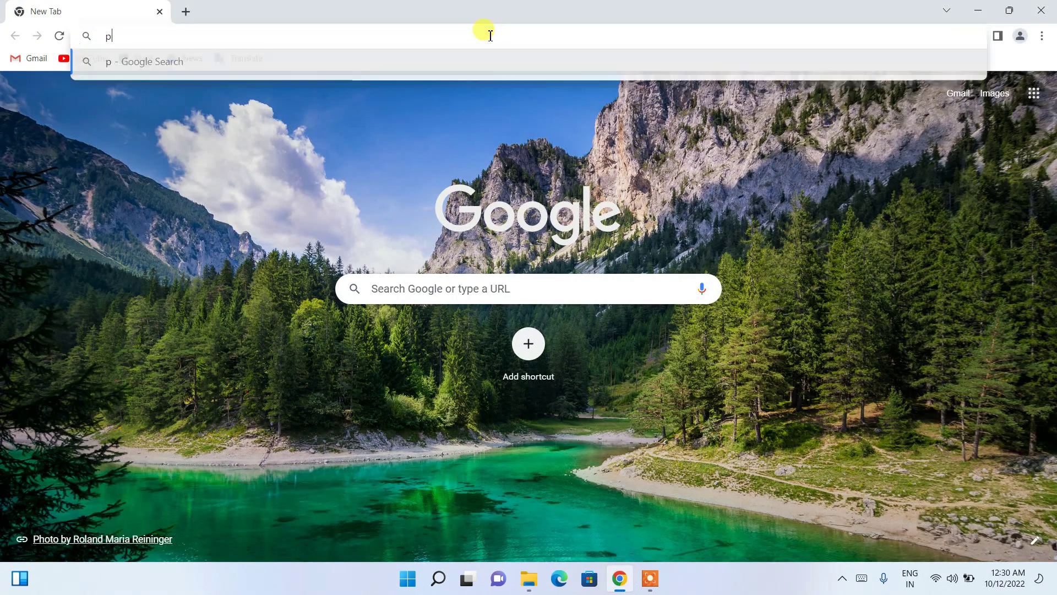
text(ython download)
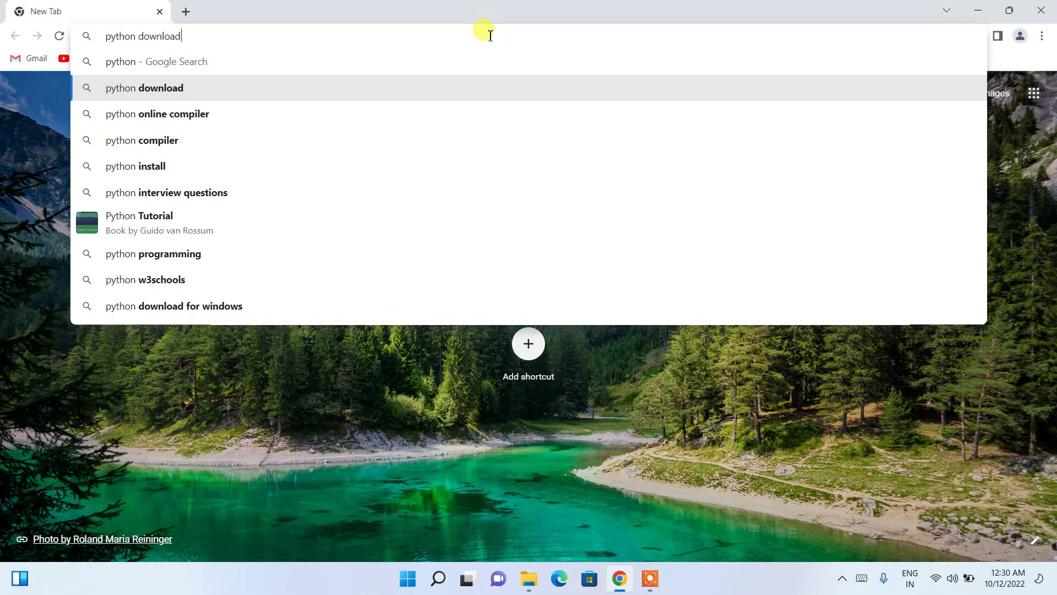
key(Return)
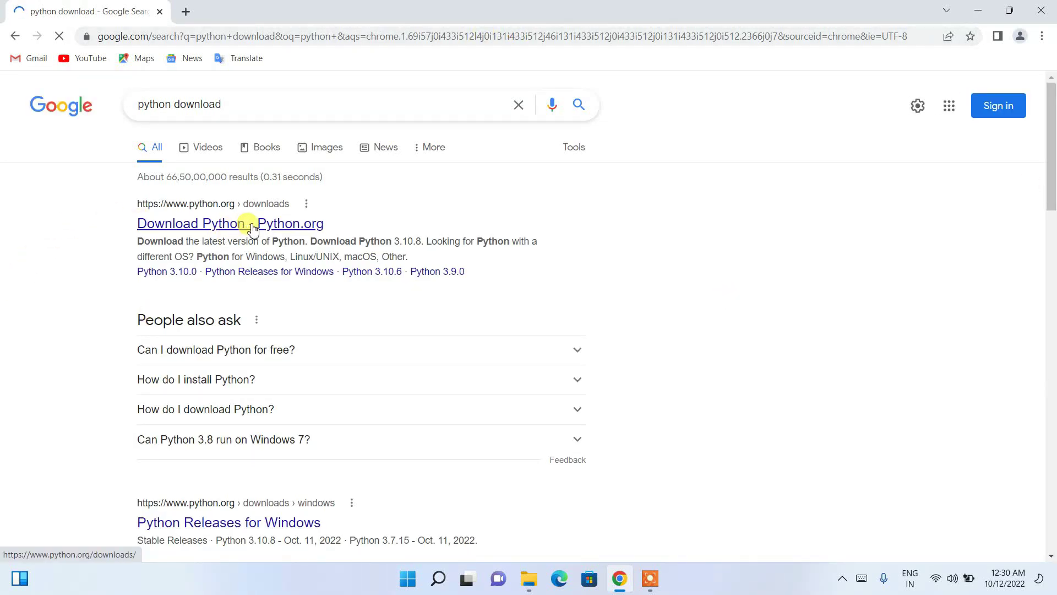
click(202, 225)
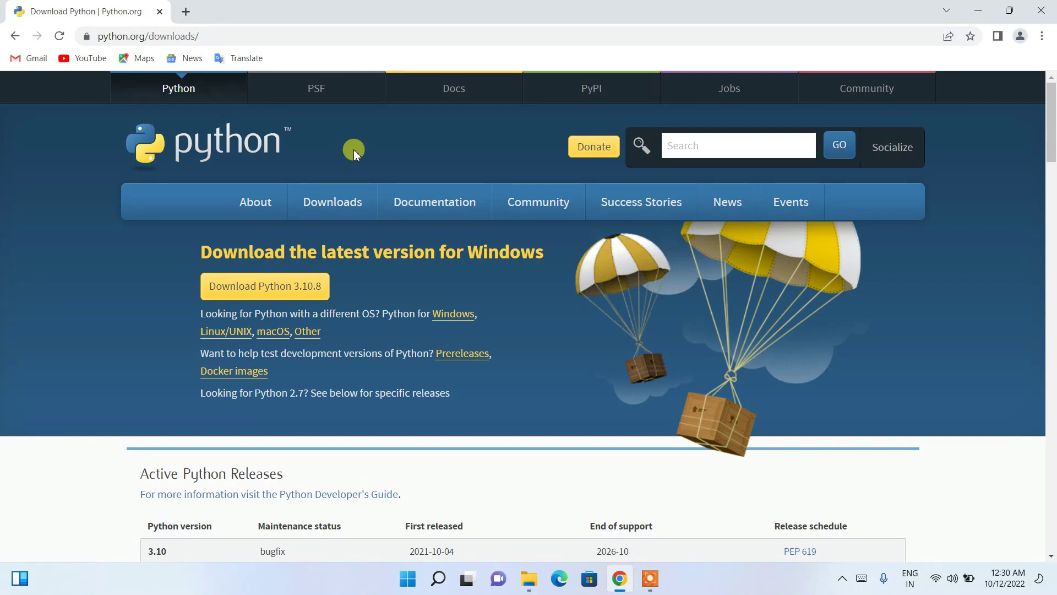
Step: Download the Python 3.10.8 installer for Windows and launch it, with the browser window minimized
drag(347, 285, 194, 303)
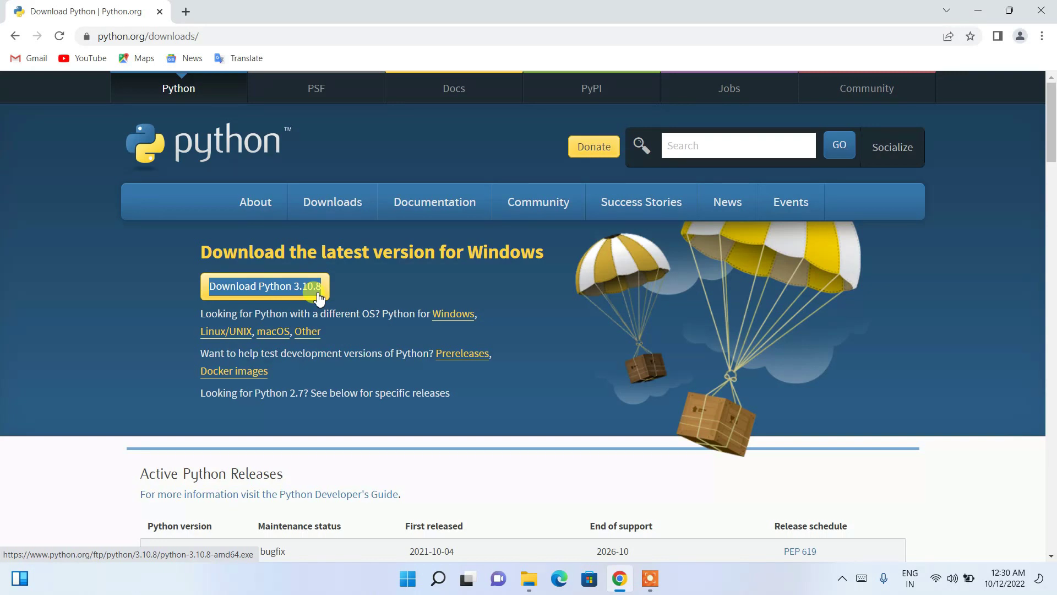
click(350, 279)
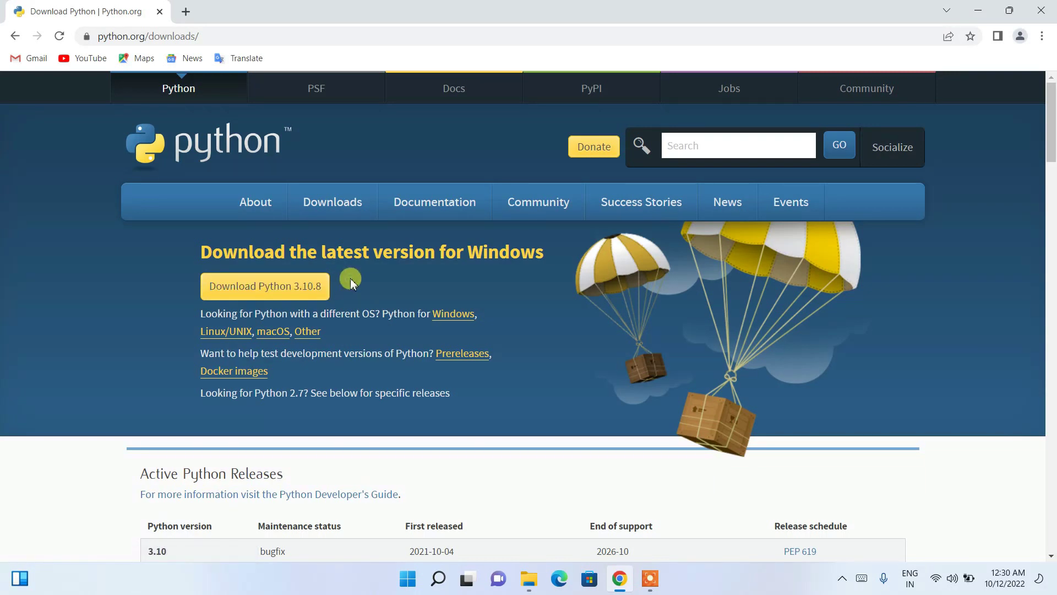
click(308, 294)
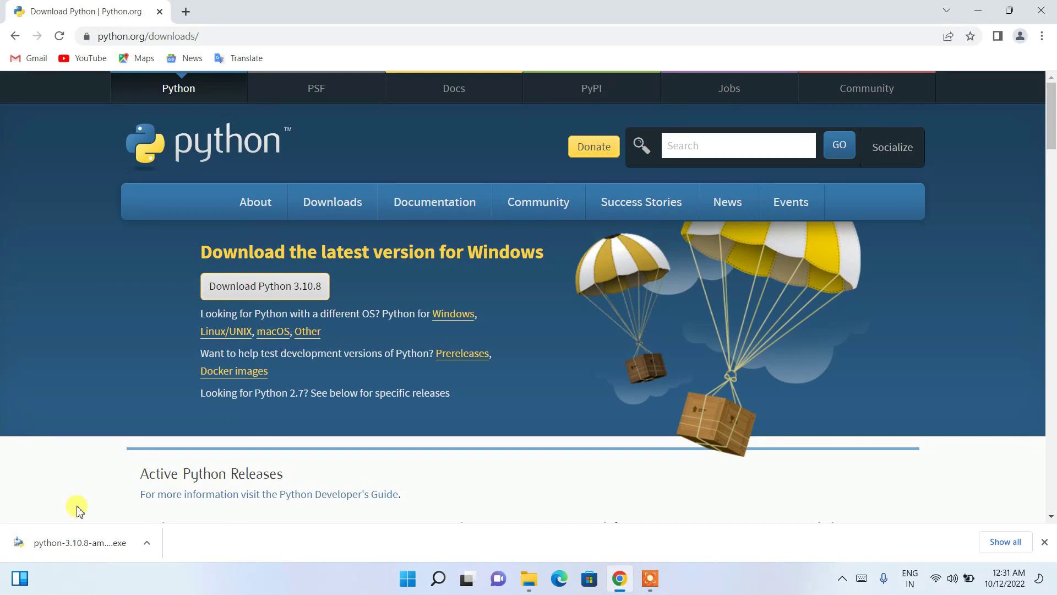
click(78, 542)
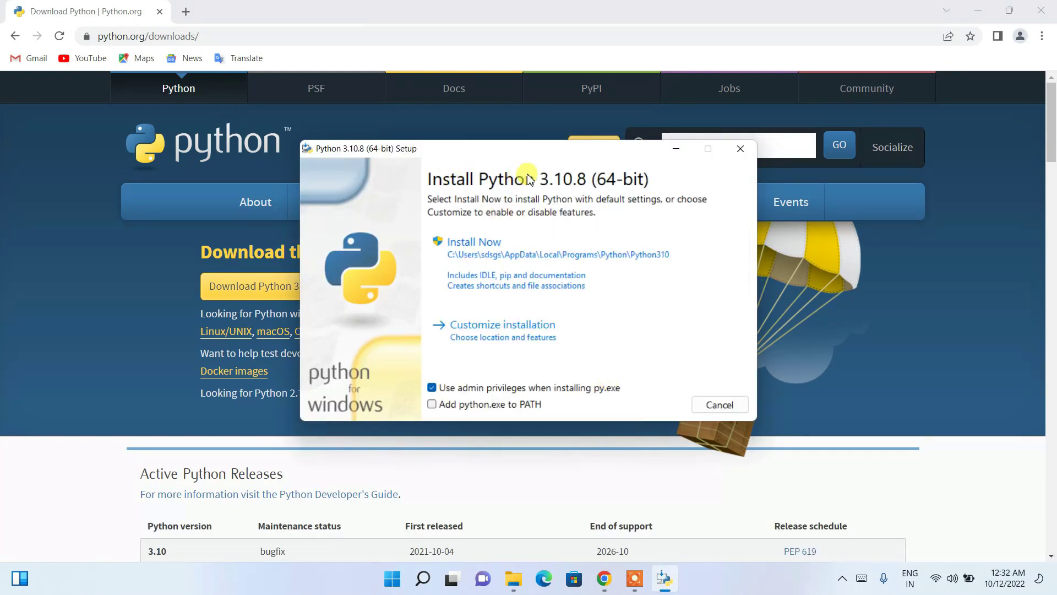
click(984, 12)
click(984, 12)
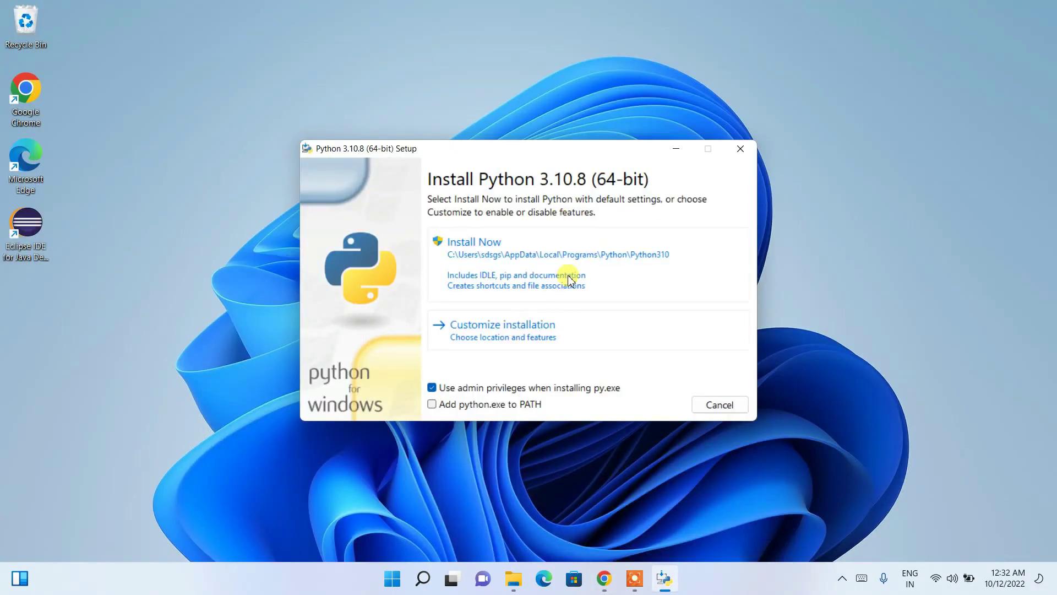
Step: Enable adding python.exe to PATH and choose a customized installation, accepting the default optional features
click(461, 408)
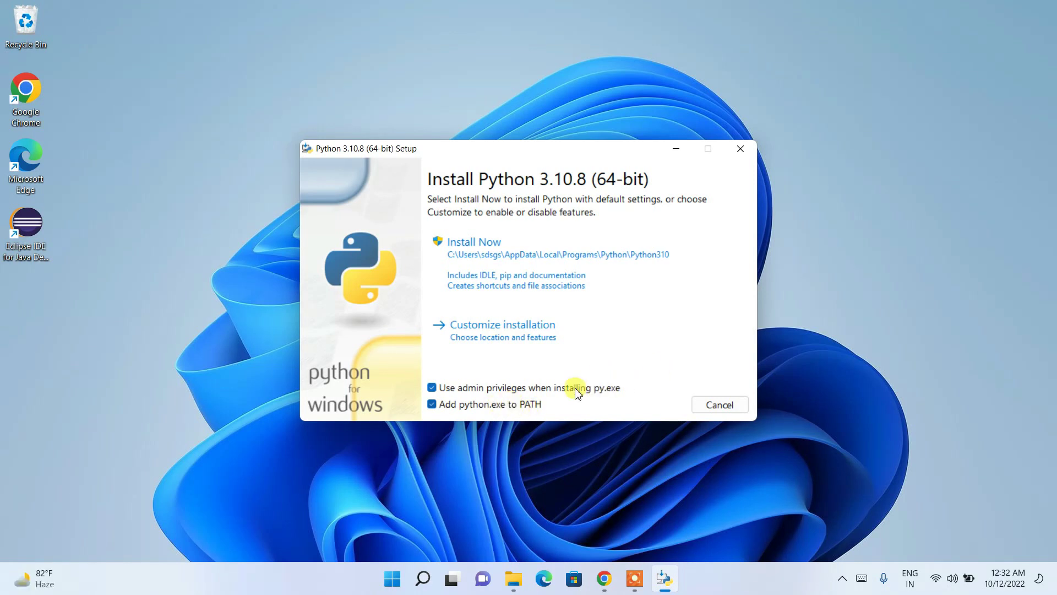
click(529, 334)
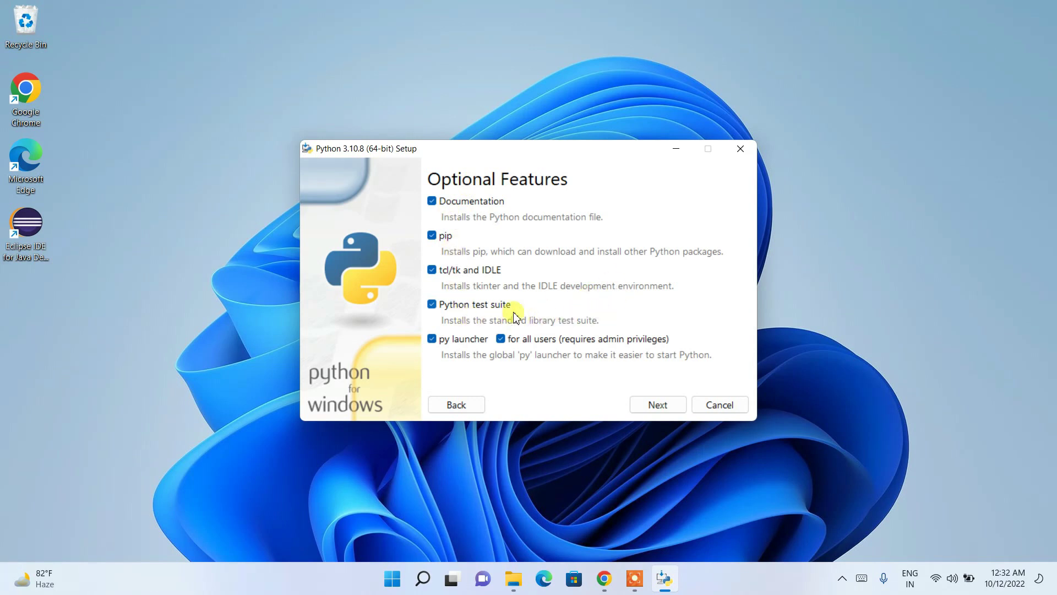
click(642, 407)
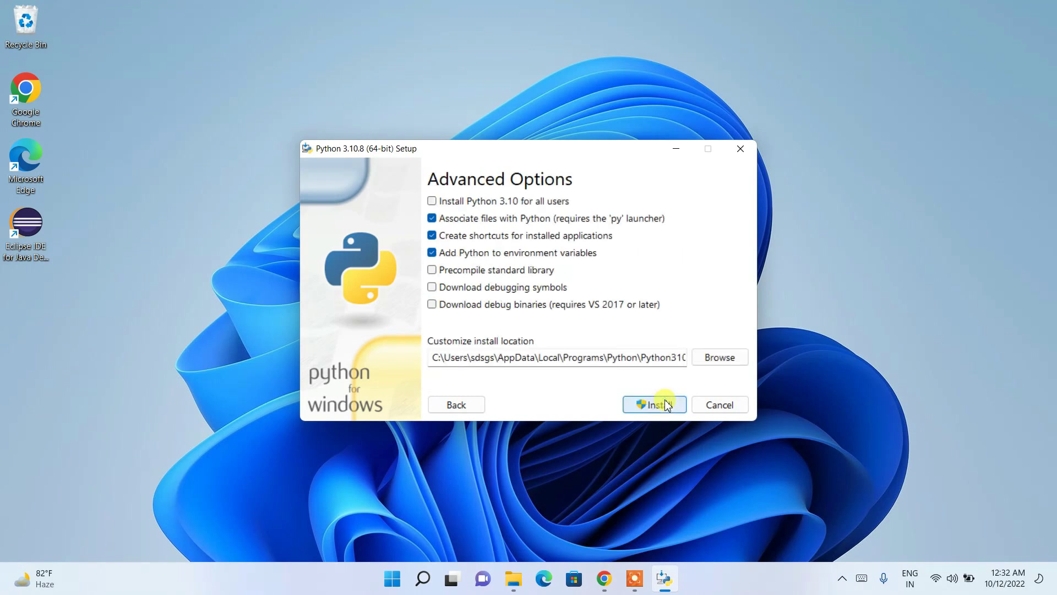
Step: Install Python 3.10 for all users in C:\Program Files\Python310 and close the finished setup
click(455, 202)
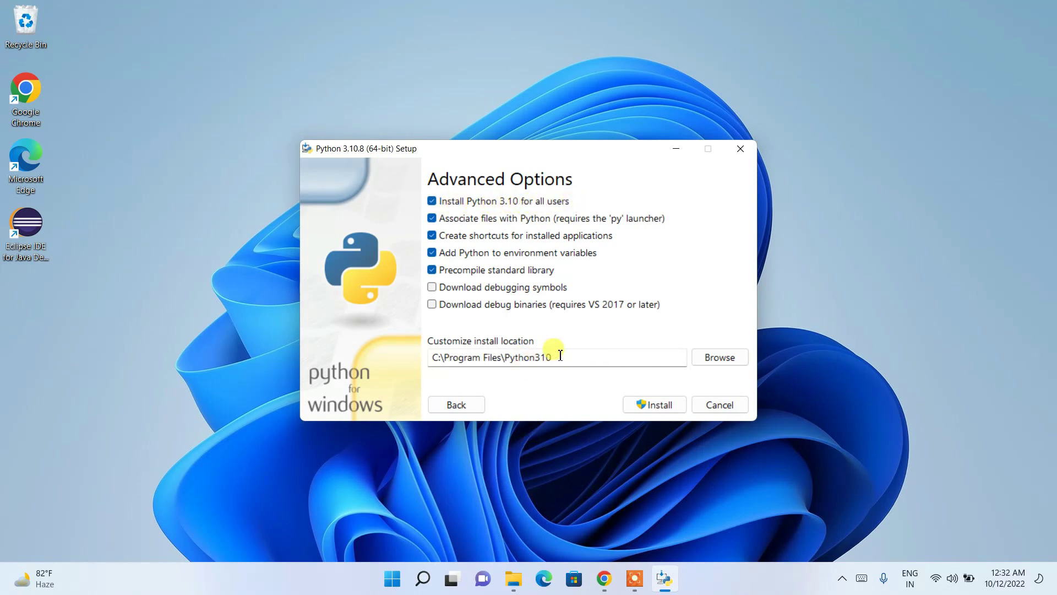
drag(573, 358, 437, 359)
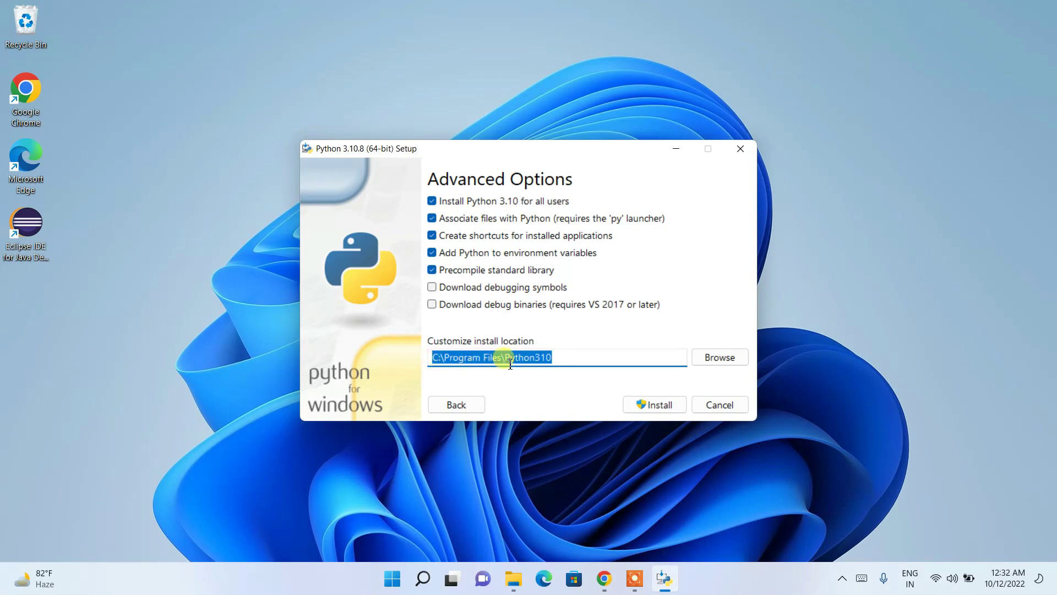
click(564, 359)
double_click(573, 359)
click(660, 410)
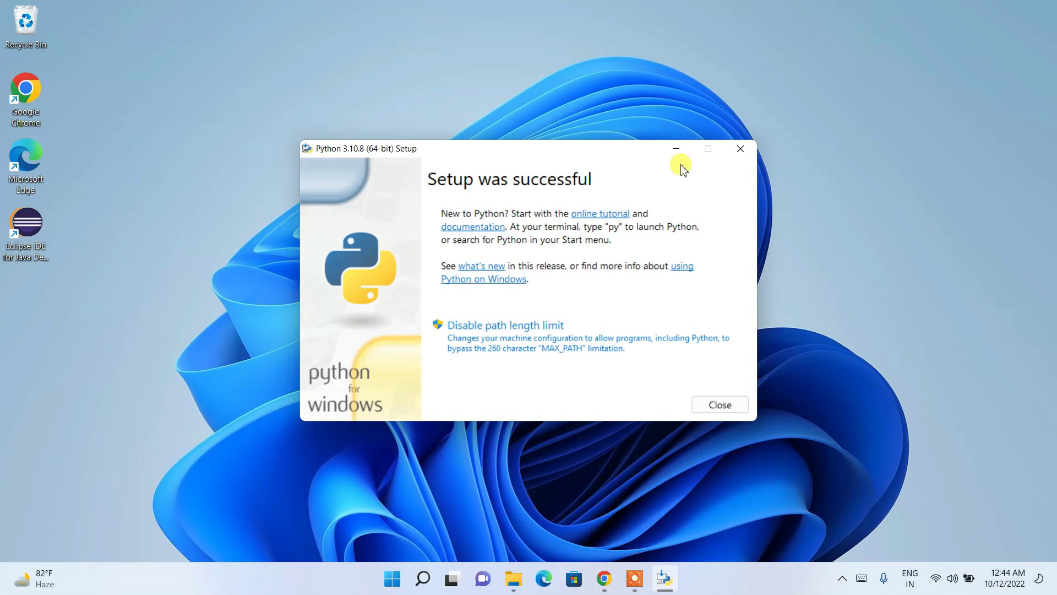
click(726, 405)
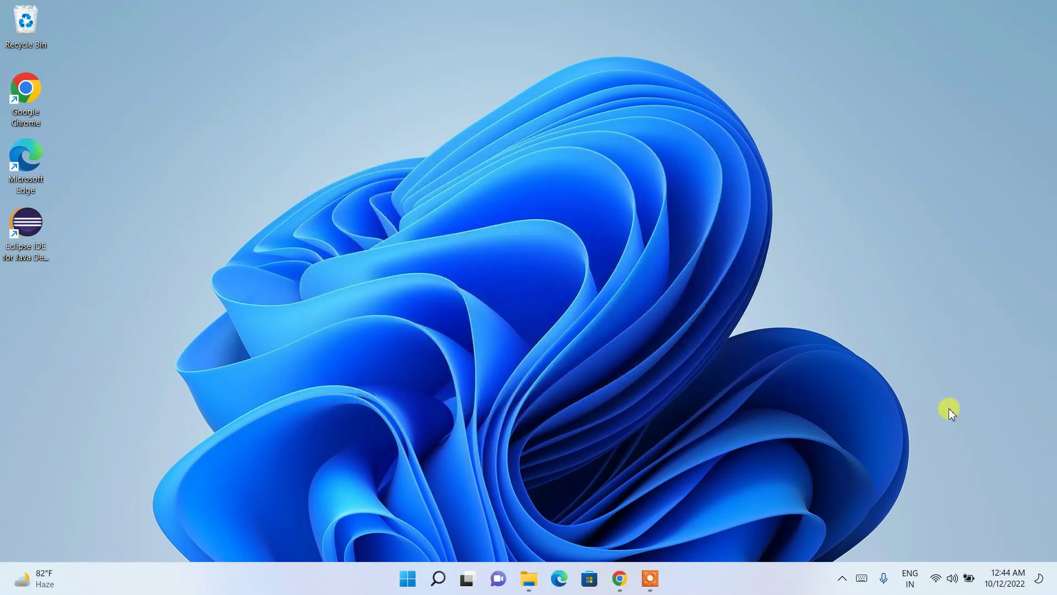
Step: Open Command Prompt and check the installed Python version with python --version
click(439, 587)
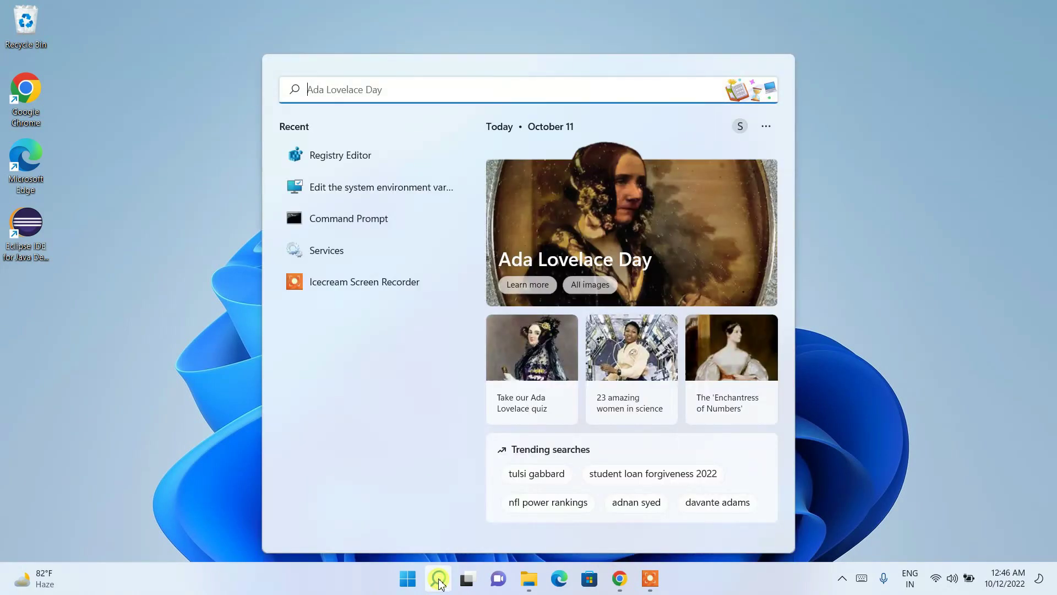
text(cmd)
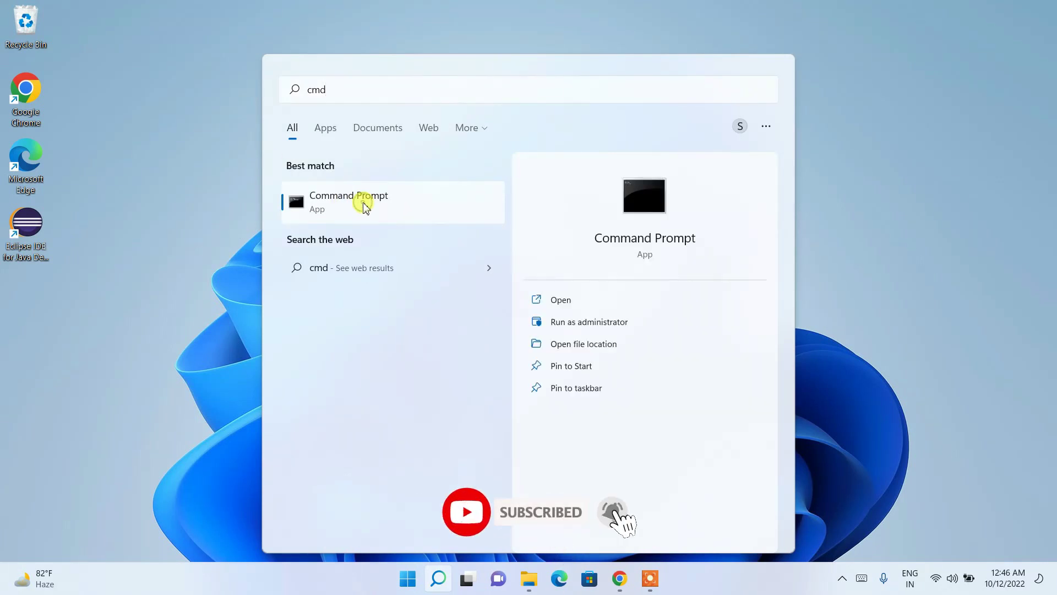
click(364, 204)
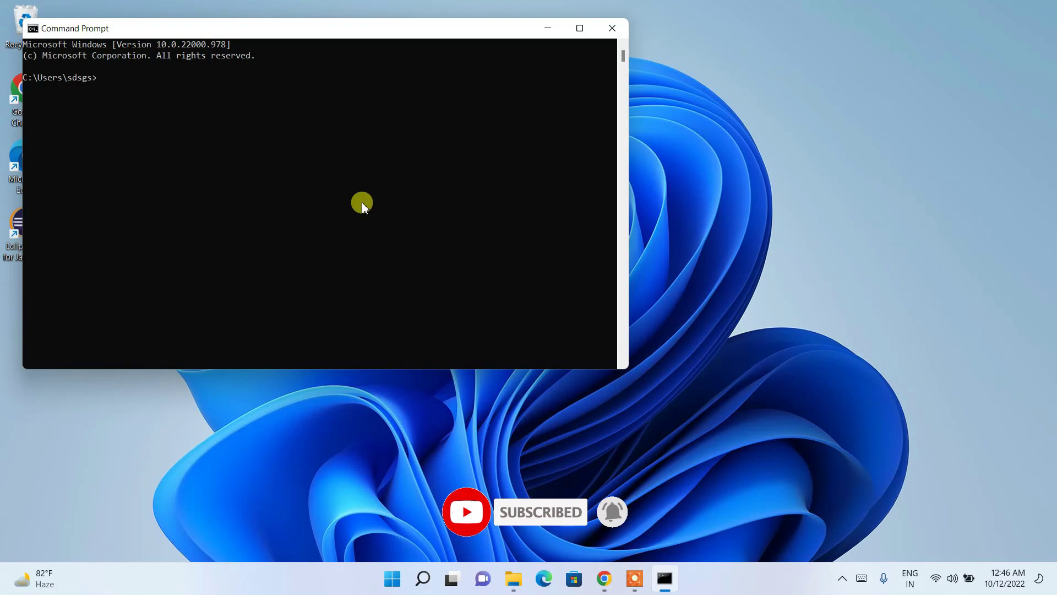
text(python --version)
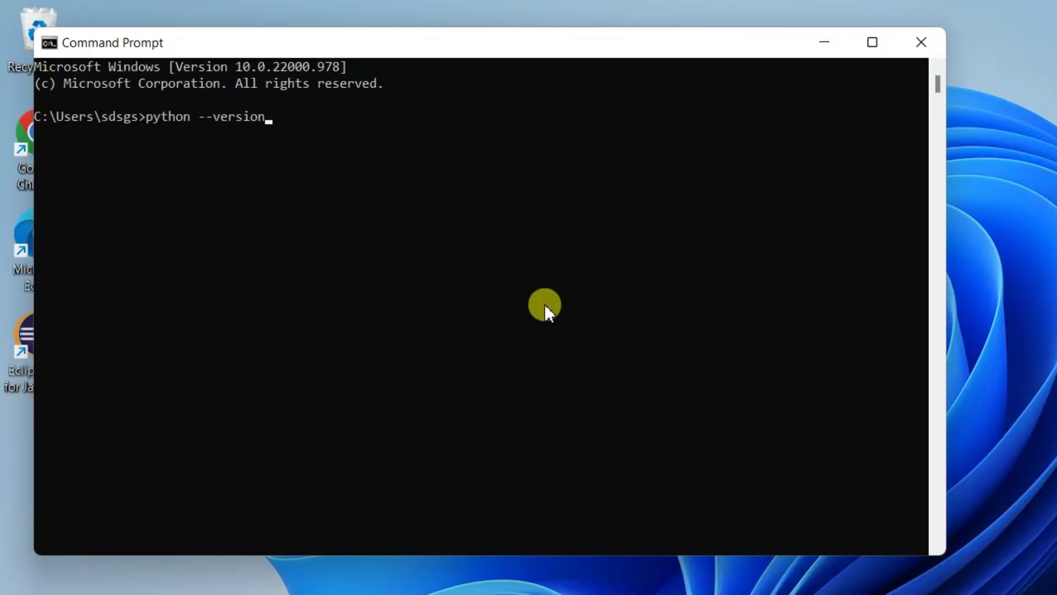
key(Return)
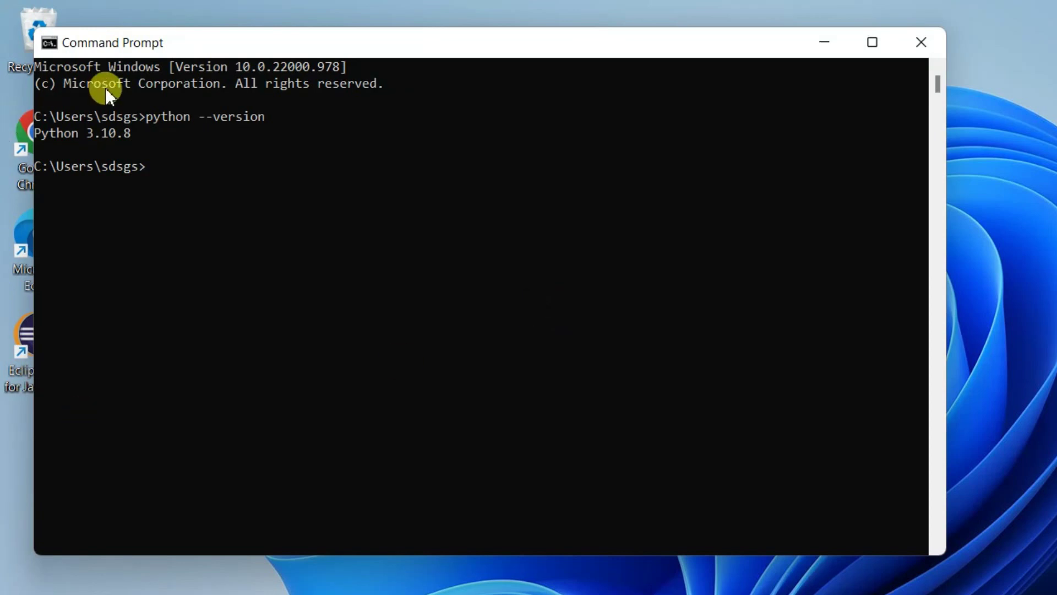
drag(34, 133, 177, 134)
click(178, 196)
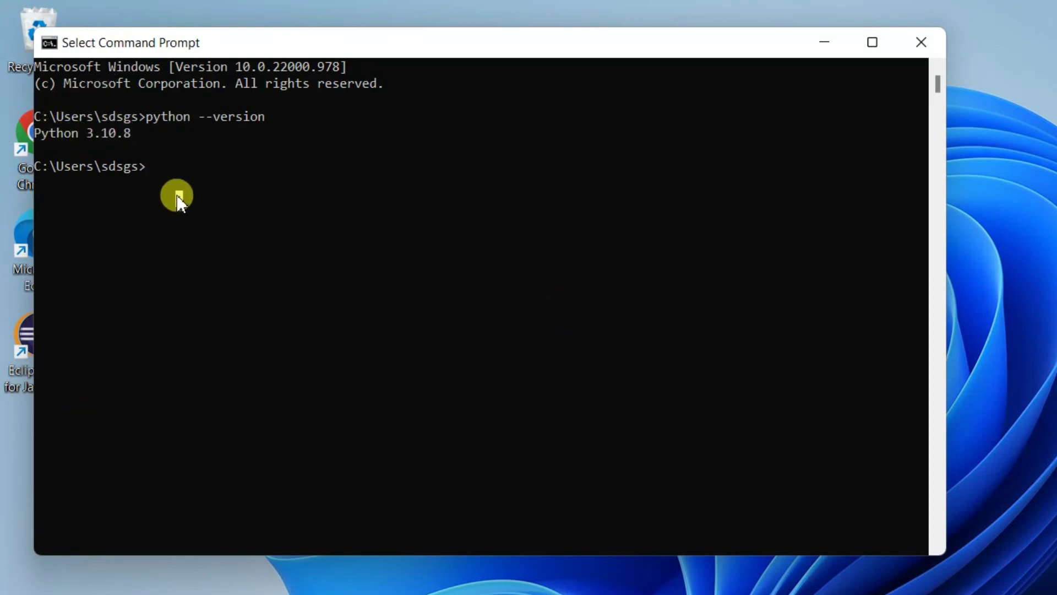
Step: Start the interactive Python interpreter from the command line
text(python)
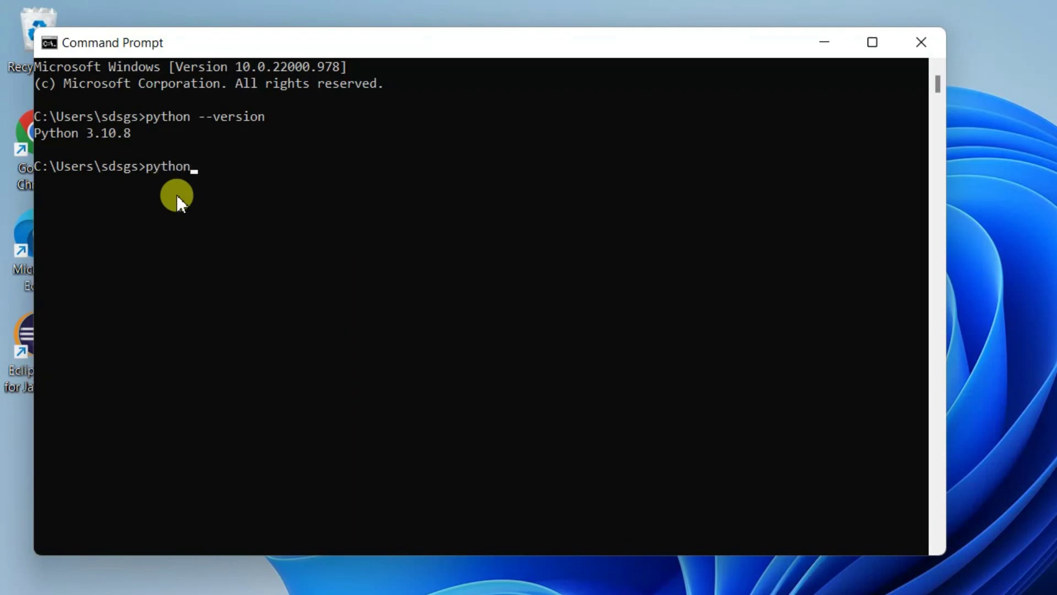
key(Return)
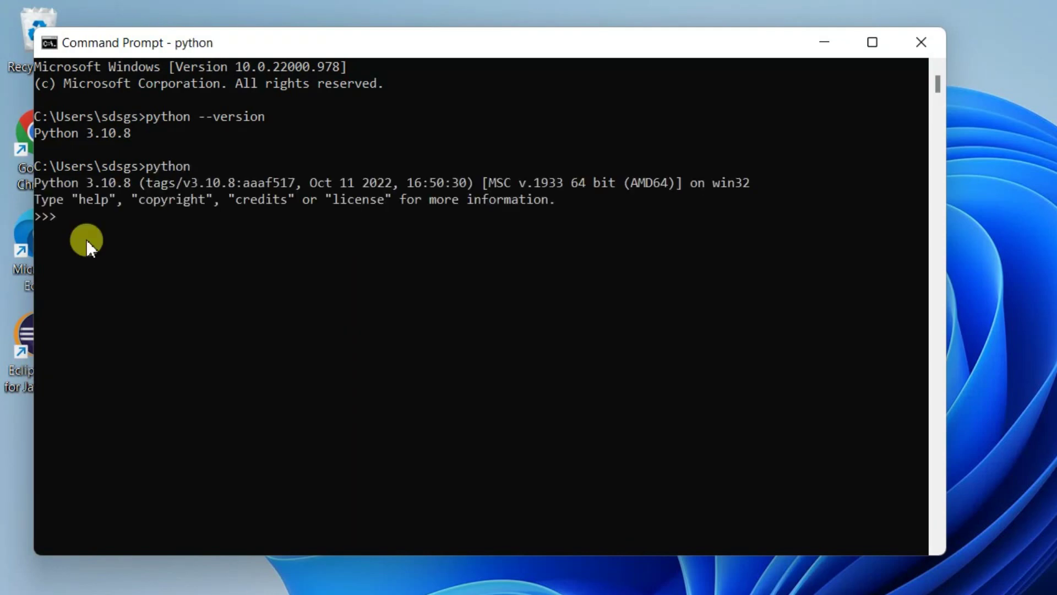
click(46, 215)
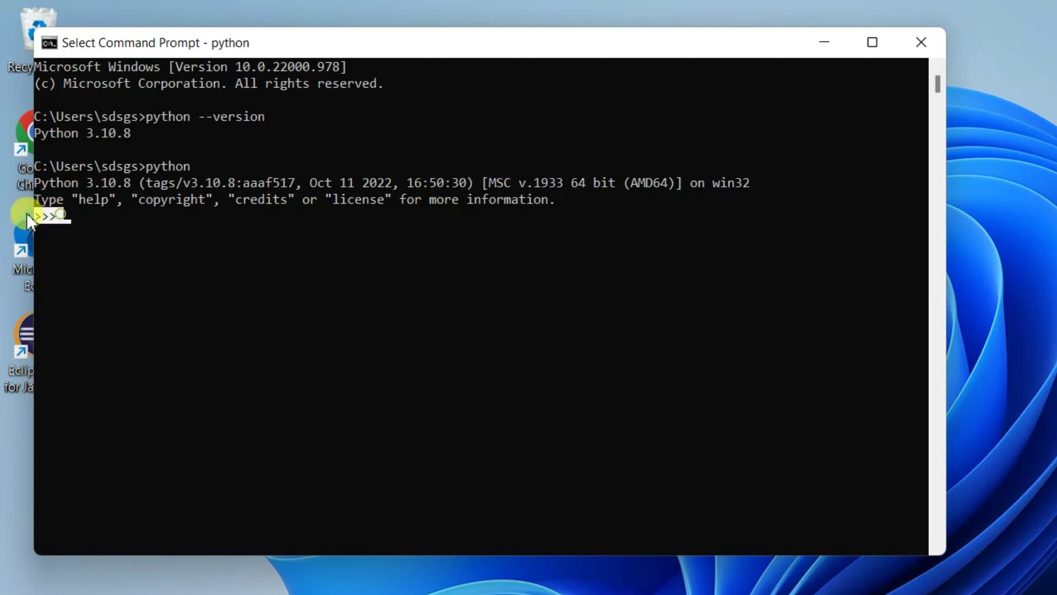
click(48, 230)
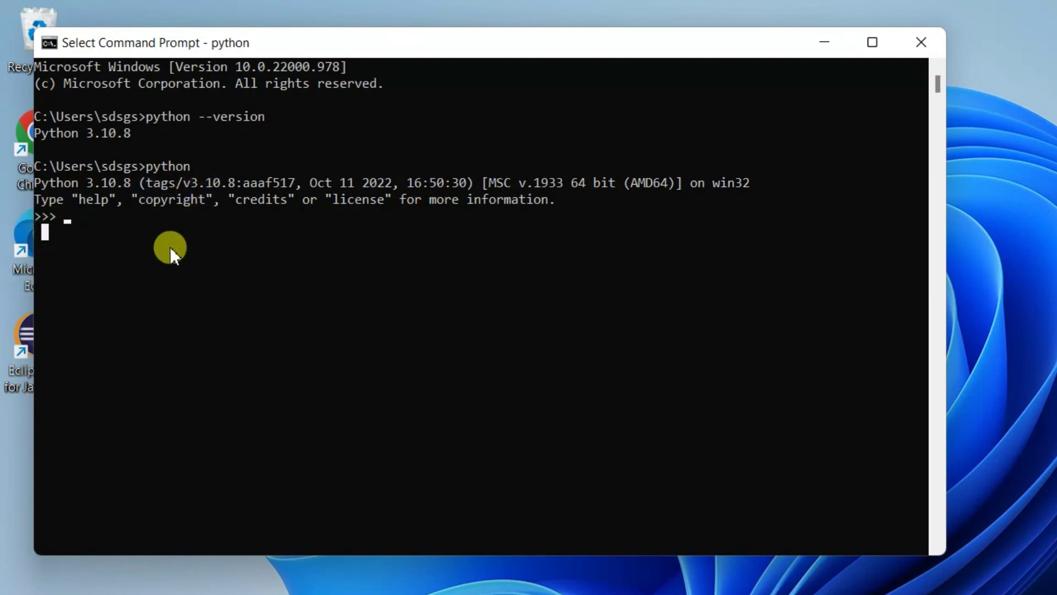
Step: Run print("hello") in the Python interpreter and close the Command Prompt window
text(print)
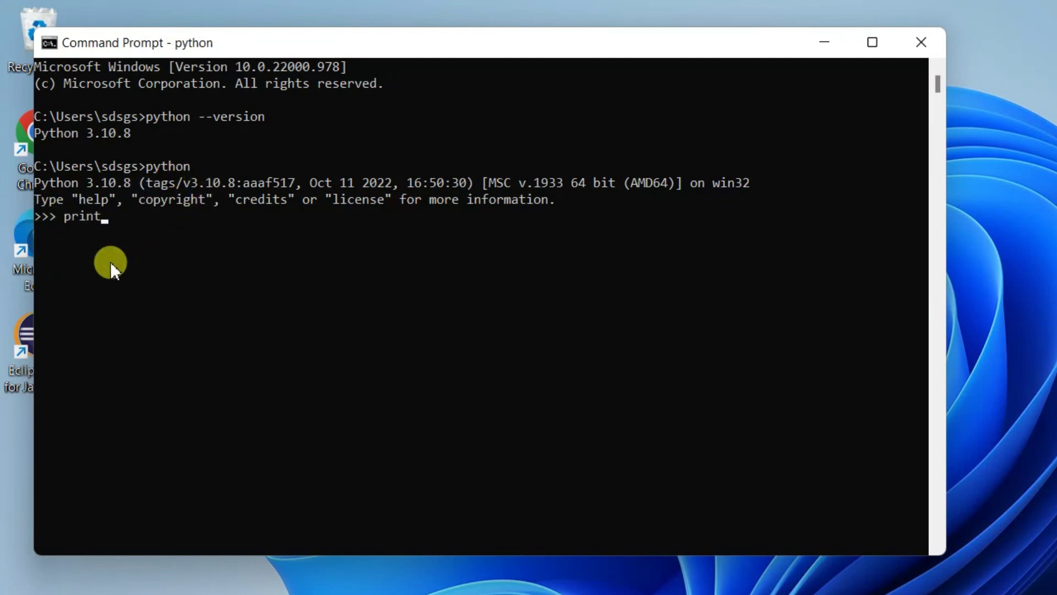
text(()"")
key(Left)
text(hello)
key(Return)
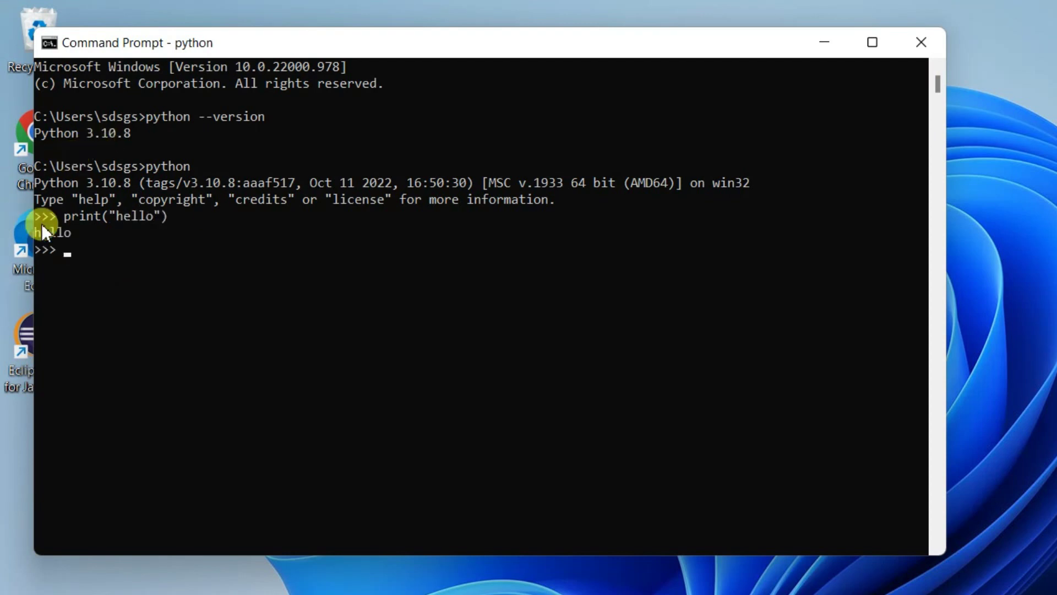
drag(78, 233, 35, 233)
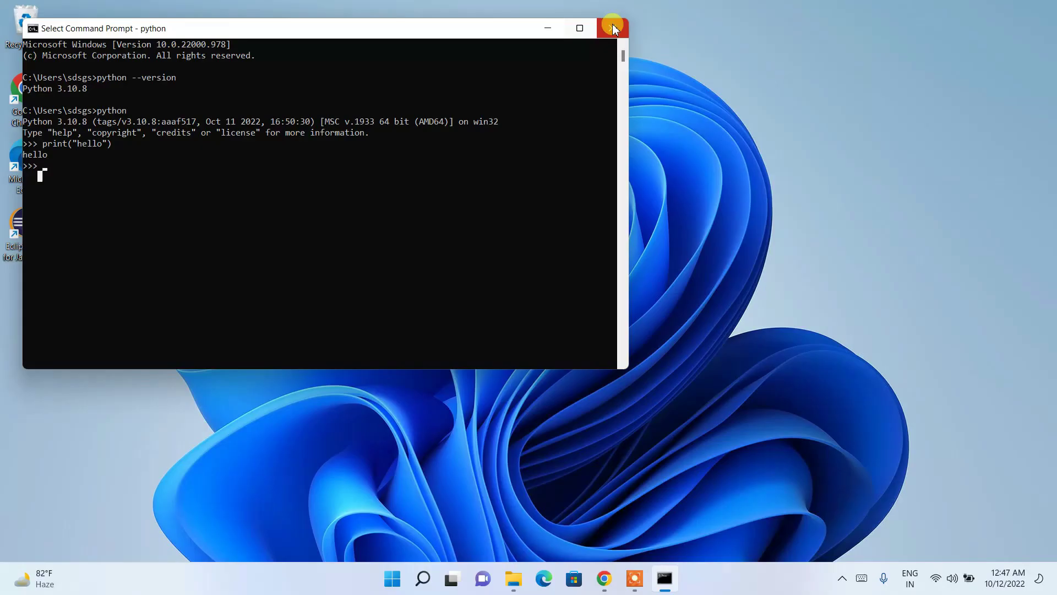
click(921, 42)
Step: Find and open IDLE (Python 3.10 64-bit), reposition its shell window and highlight the Python version in the header line
click(438, 578)
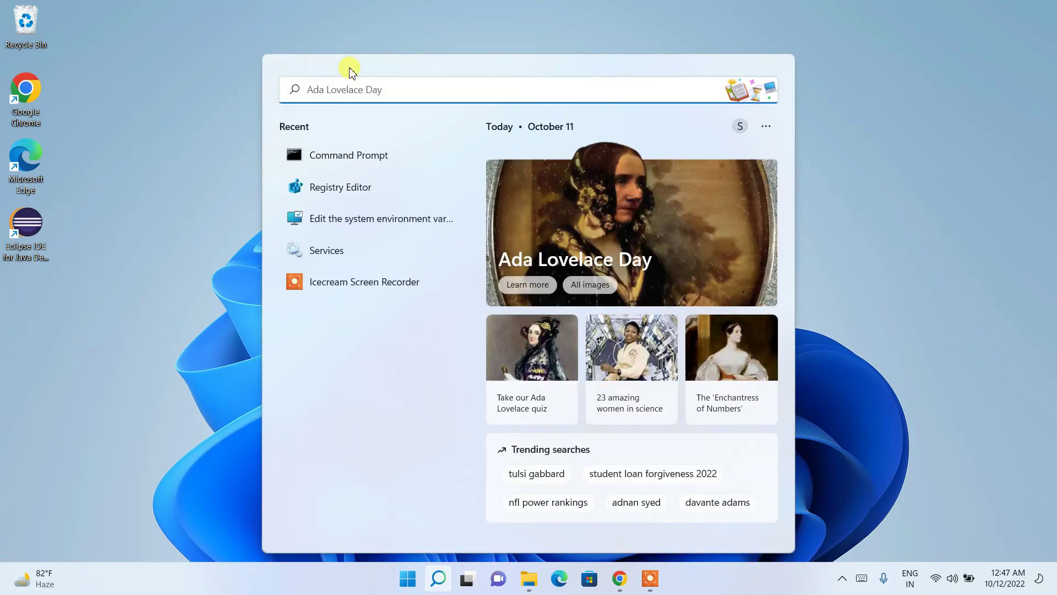
text(python)
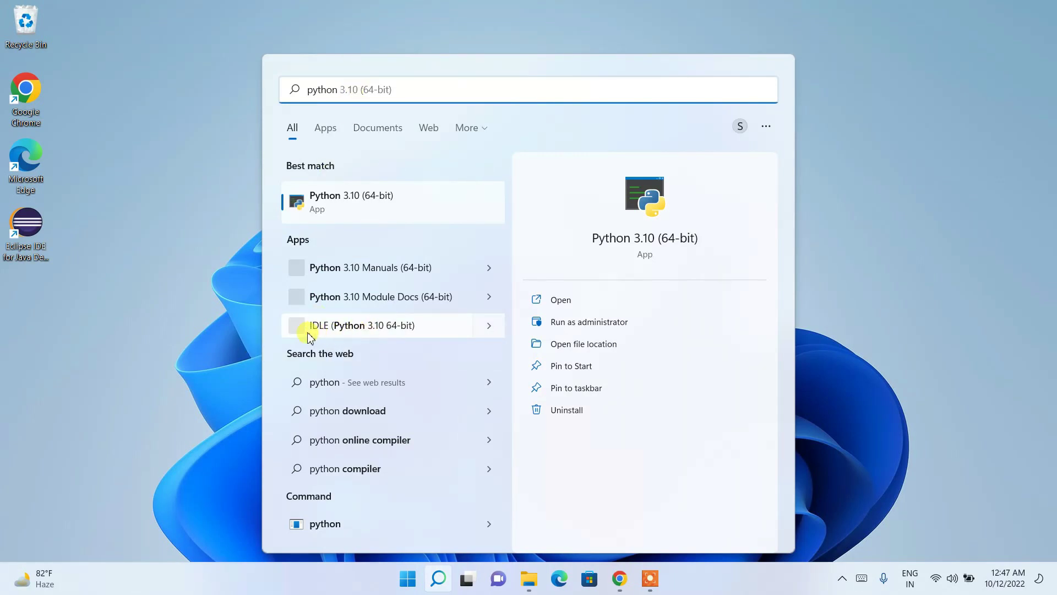
click(352, 324)
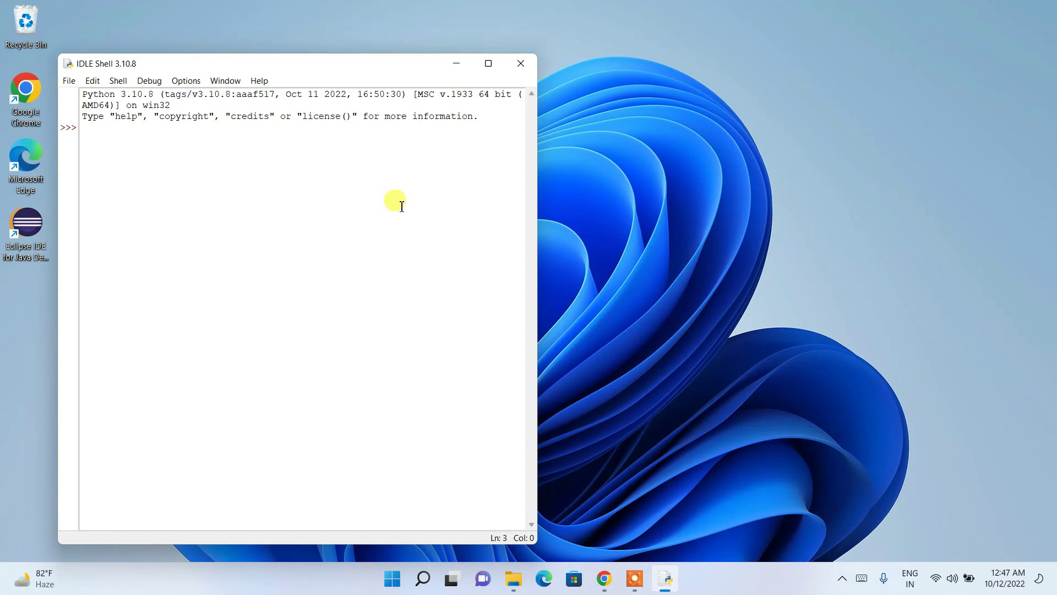
drag(149, 63, 252, 30)
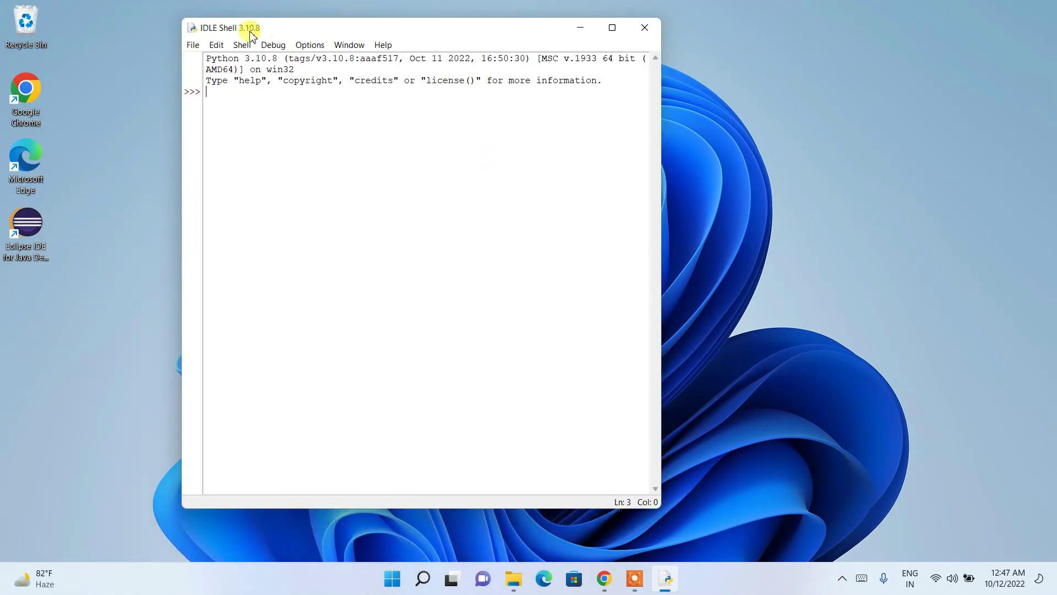
drag(207, 58, 287, 58)
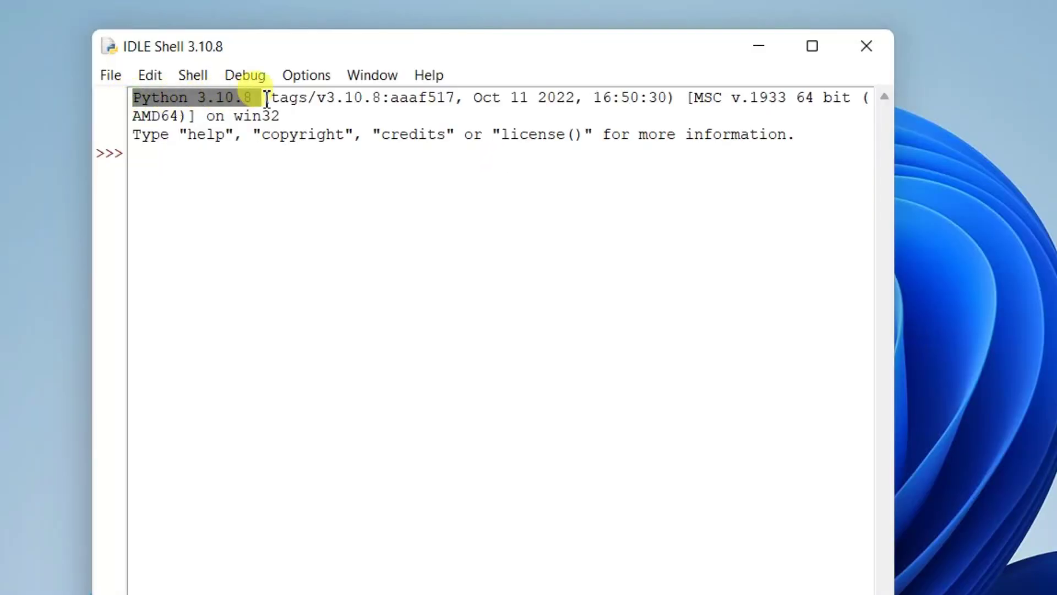
Step: Run print("hello") at the IDLE shell prompt and highlight its output line
click(206, 173)
text(prin)
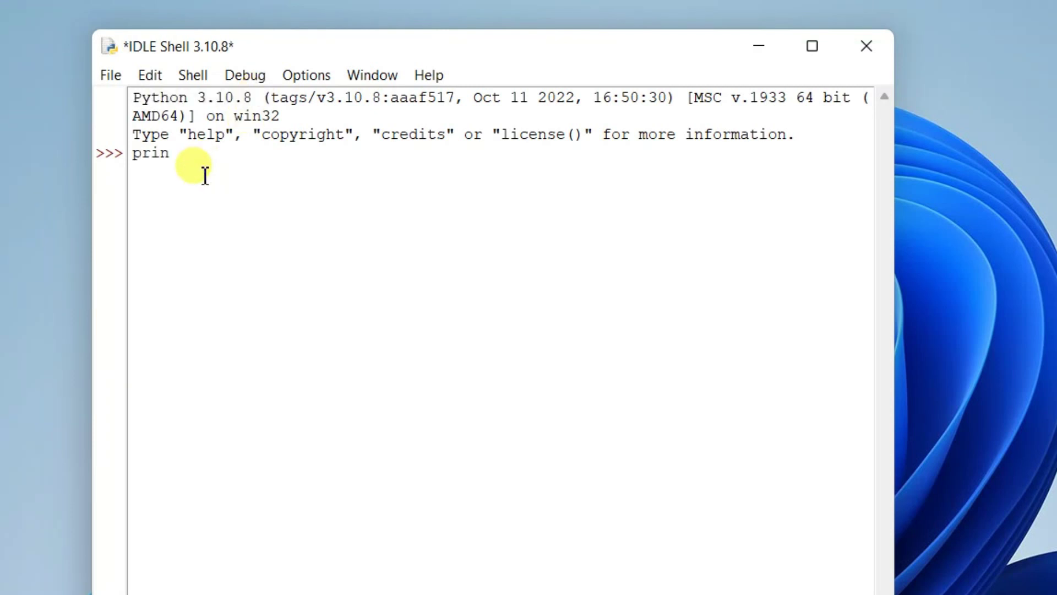
text(t())
key(Left)
key(Return)
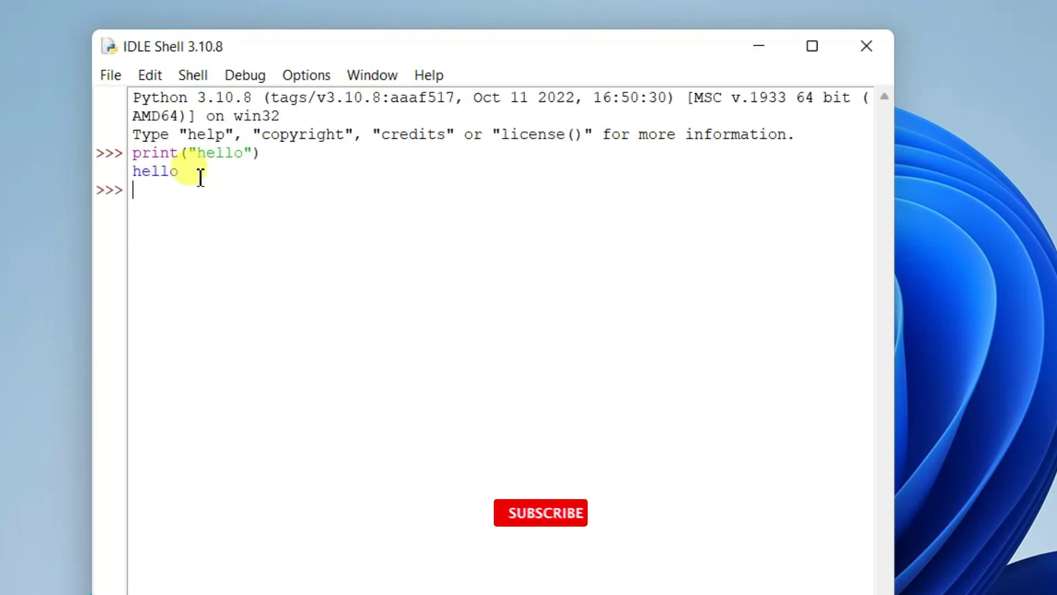
drag(185, 171, 134, 171)
click(140, 199)
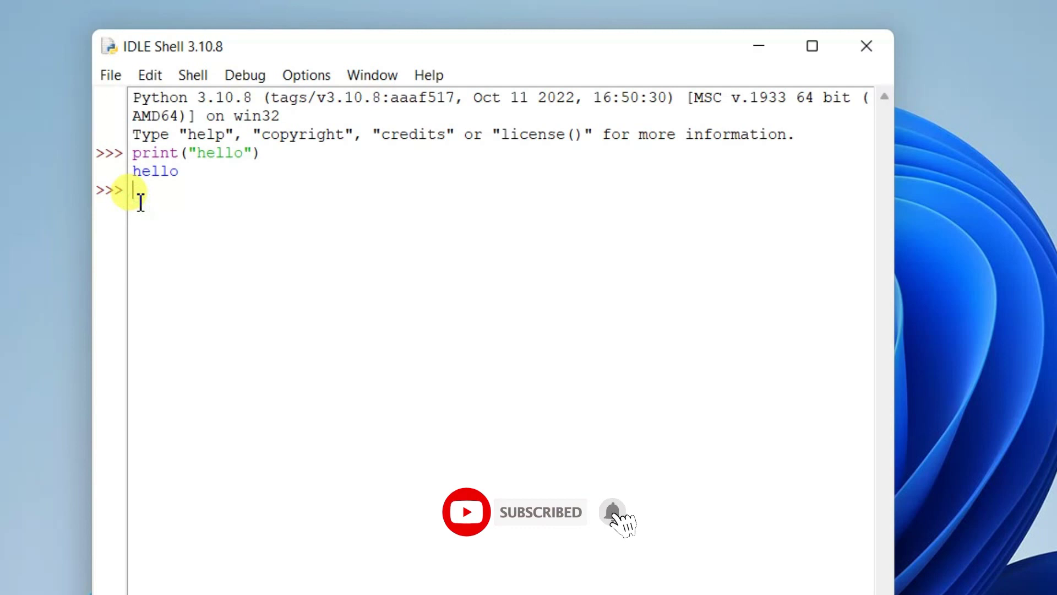
Step: Evaluate 3+5 at the IDLE shell prompt
text(3+5)
key(Return)
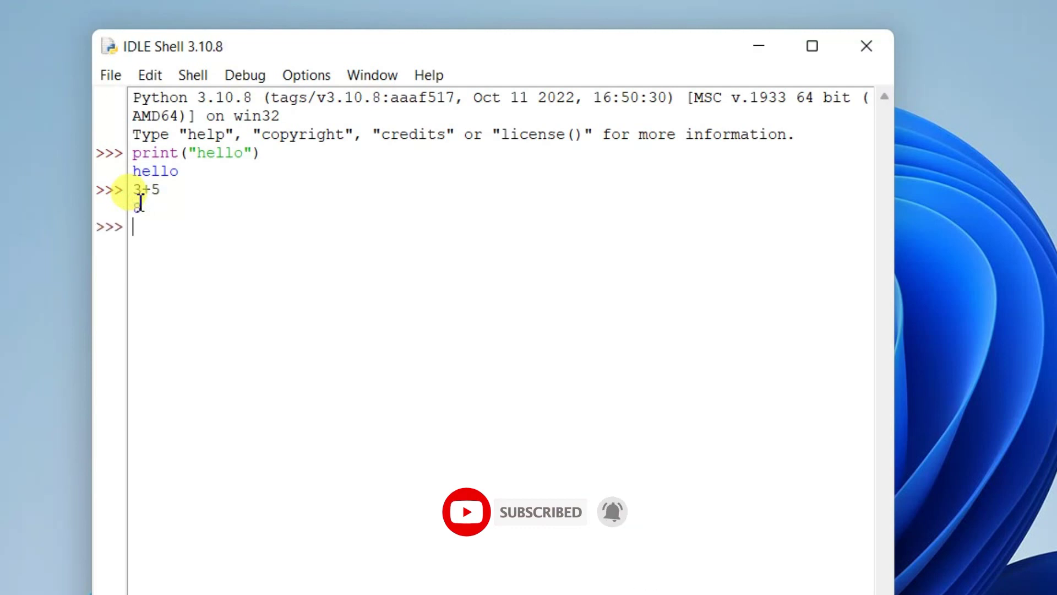
drag(183, 276, 52, 89)
click(168, 262)
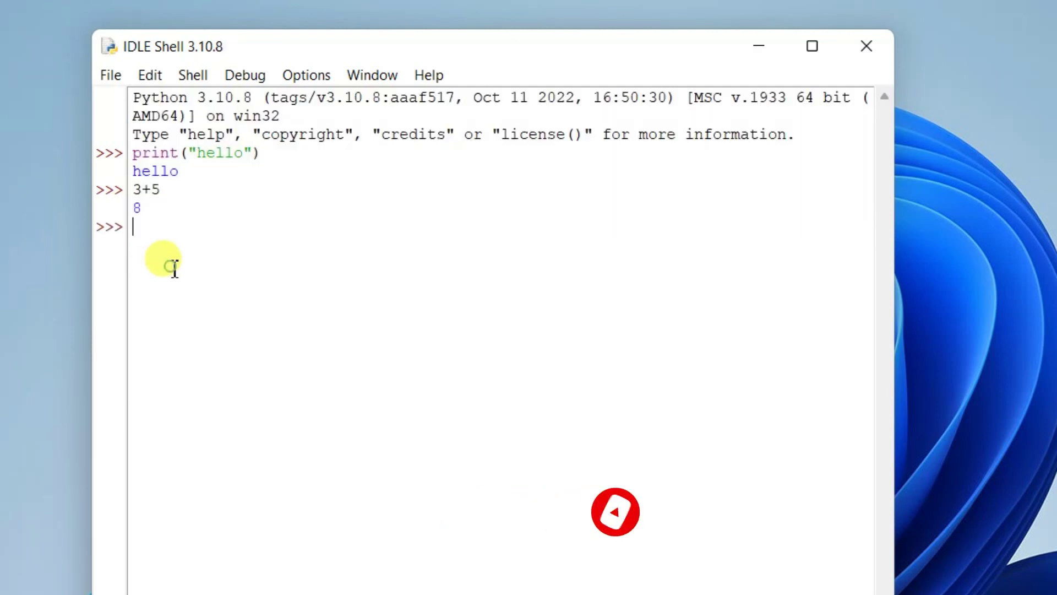
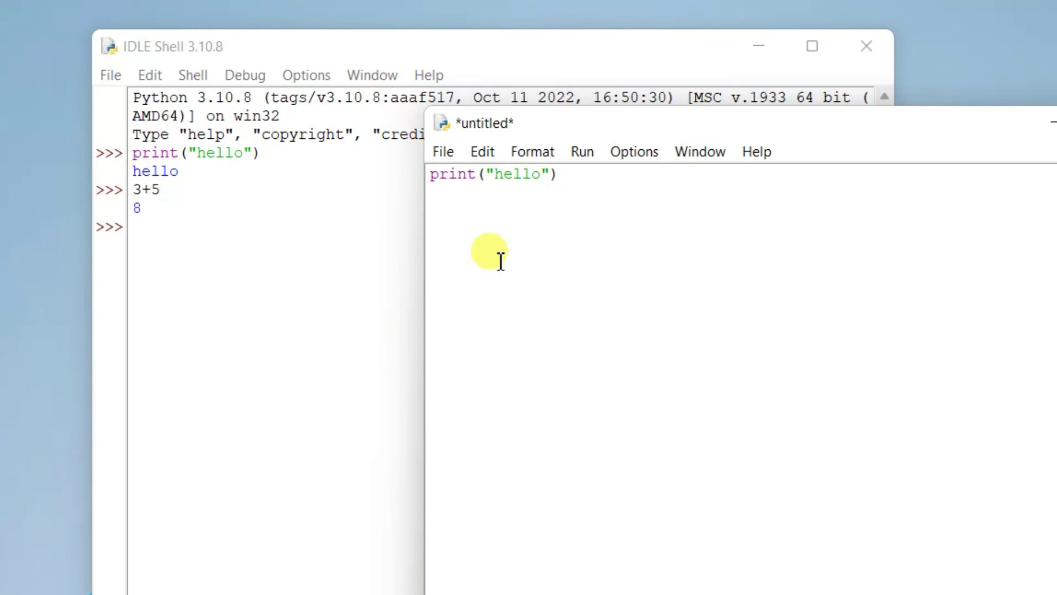
Step: Add the lines print(5+3) and print(8/2) below print("hello") in the untitled script and review the code
drag(579, 179, 341, 182)
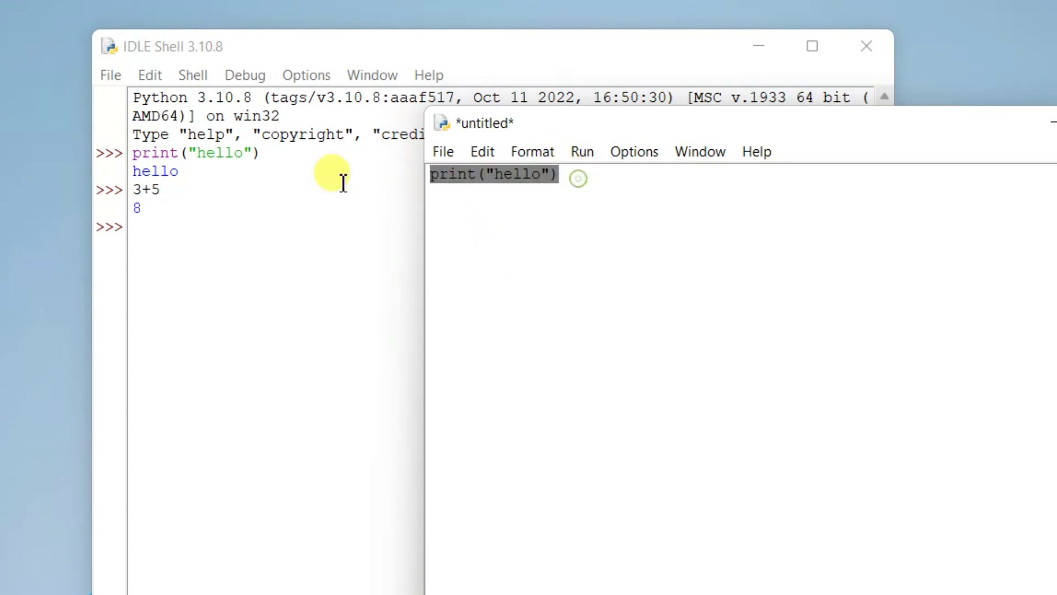
click(491, 206)
text(print()
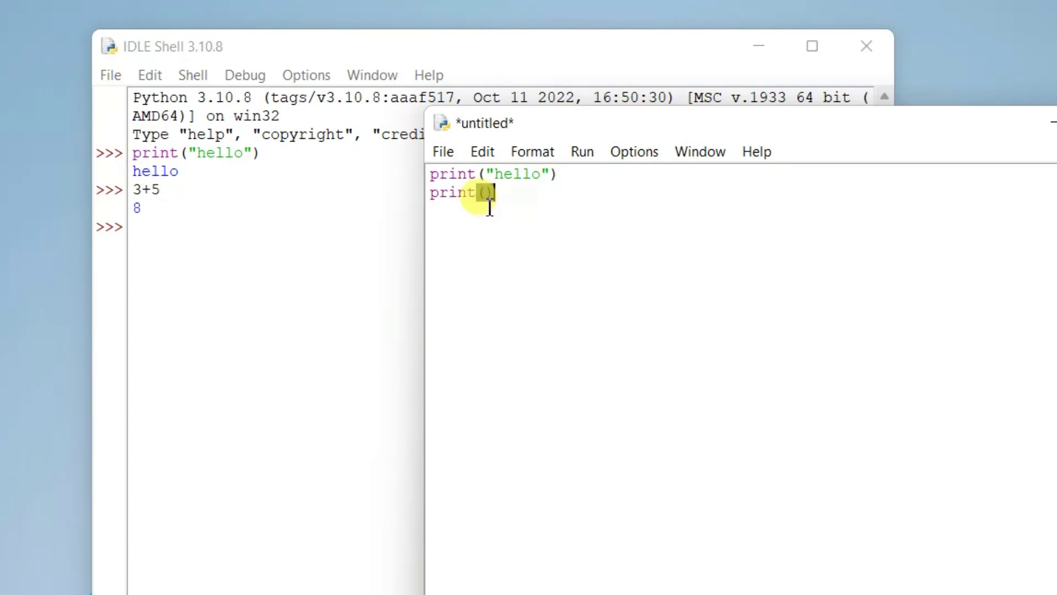
text(5+3)
key(Right)
text(rint(8/2))
key(Left)
text(8/2)
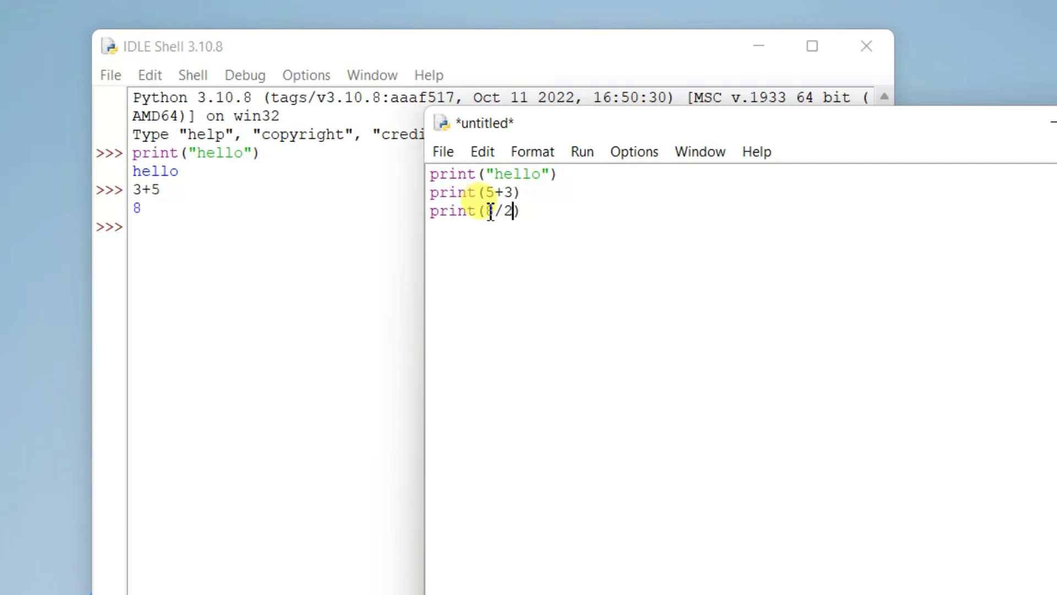
drag(570, 174, 417, 165)
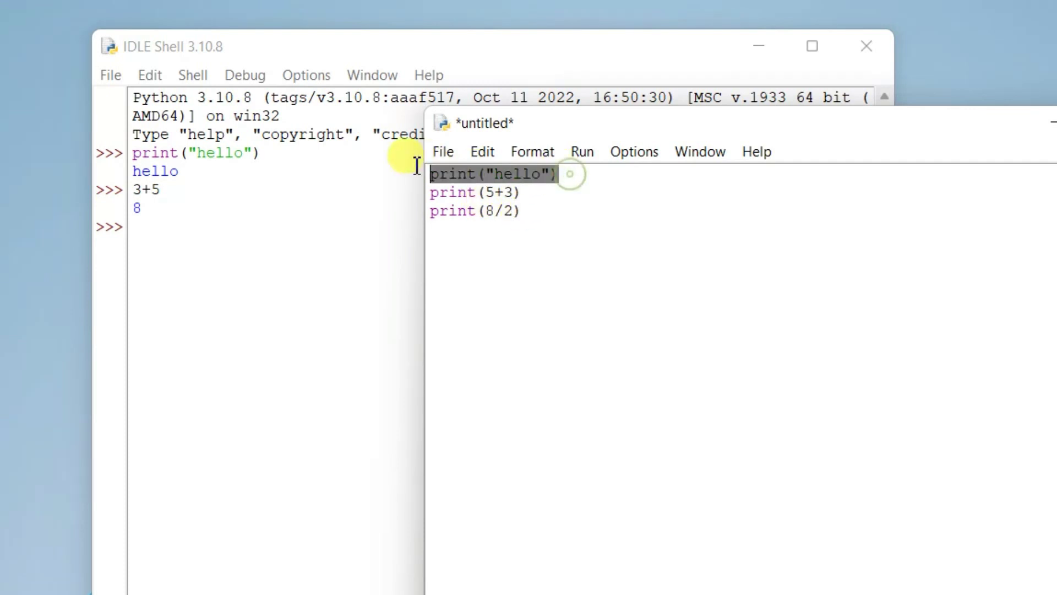
drag(525, 193, 477, 211)
click(575, 218)
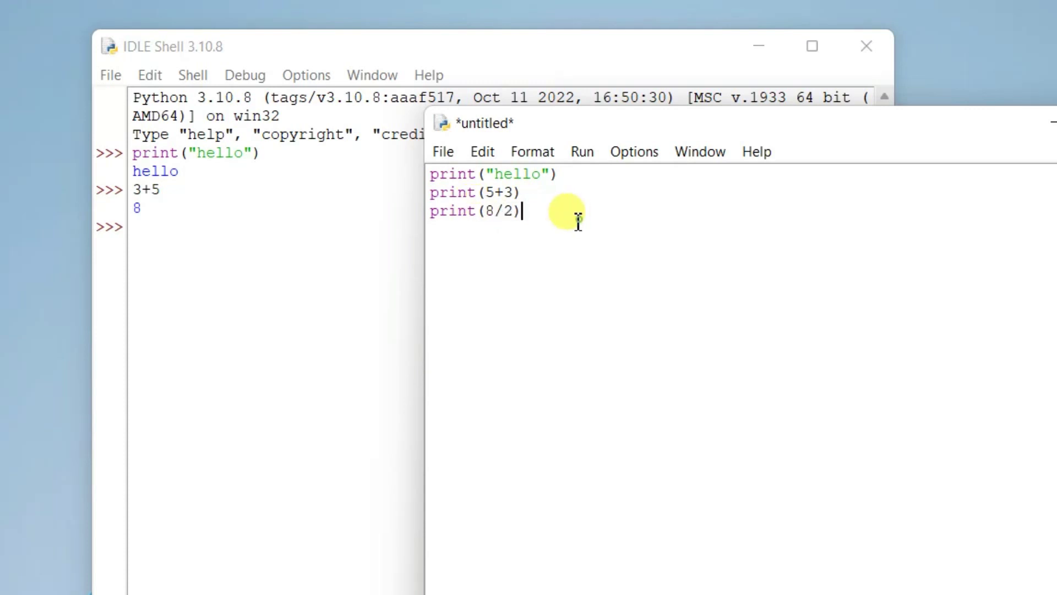
Step: Save the script as prg.py, accepting the suggested user folder instead of the Python310 program folder
click(442, 151)
click(492, 342)
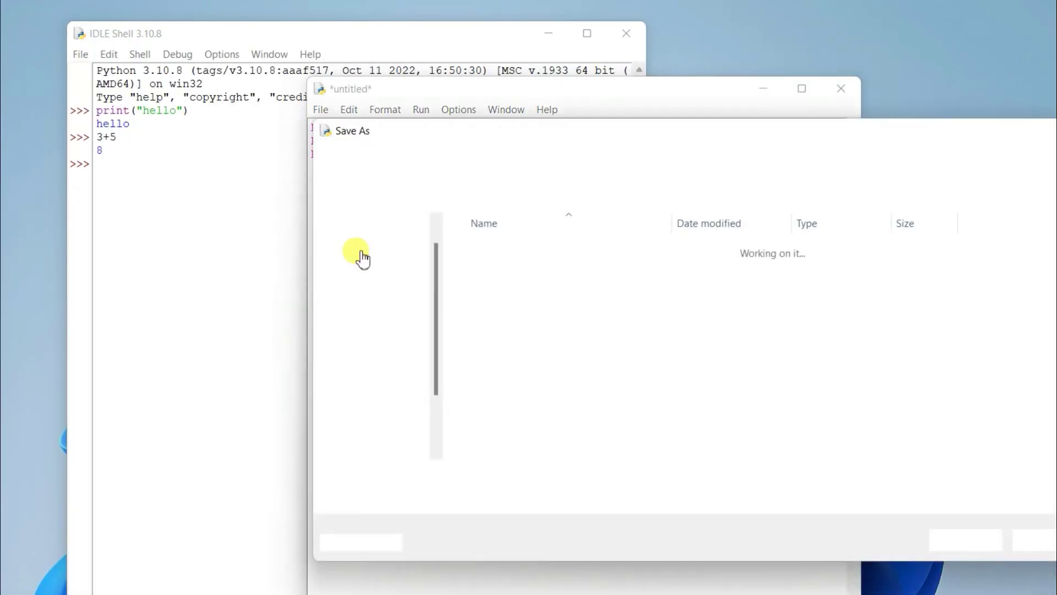
text(prg)
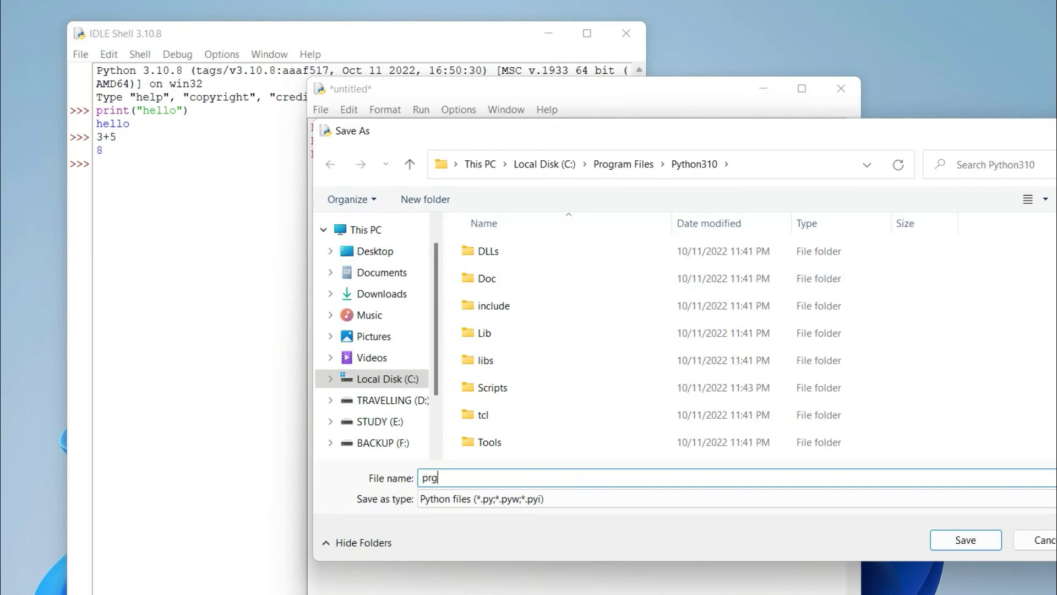
text(.py)
click(970, 537)
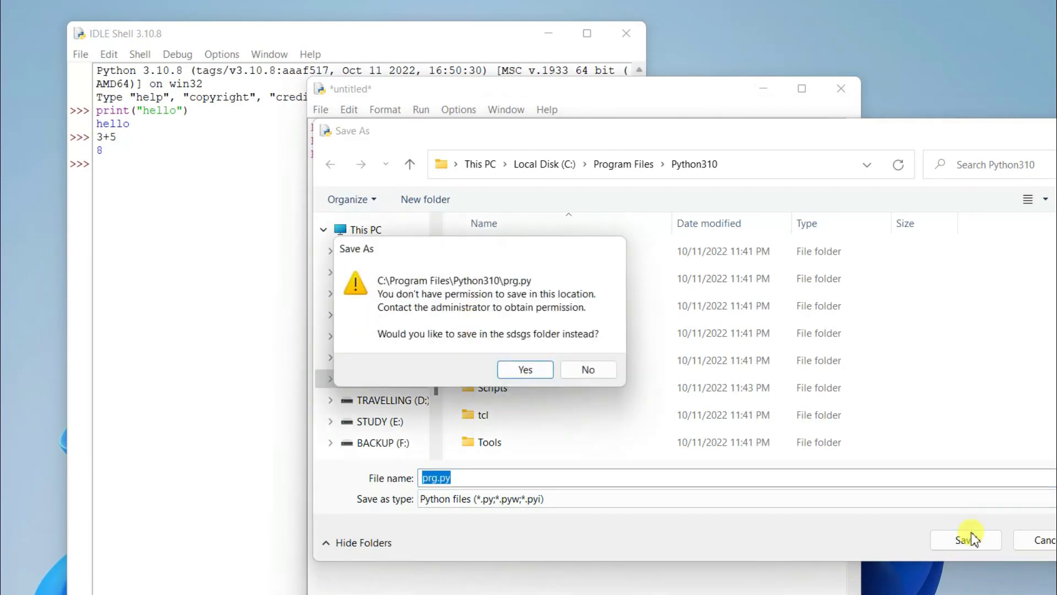
click(520, 370)
click(966, 540)
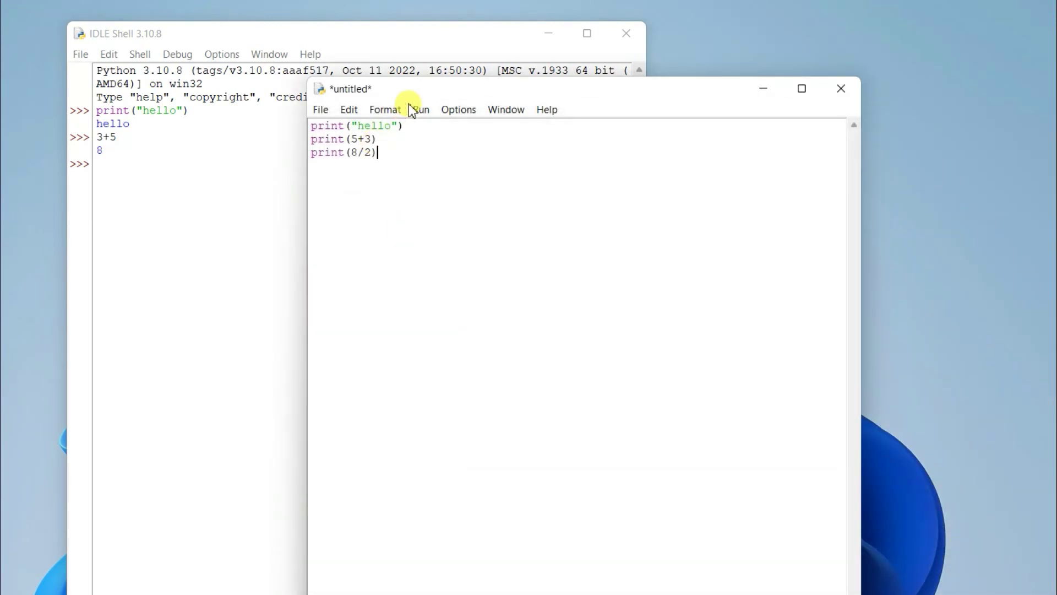
Step: Run the prg.py module, highlight its output and move the shell window so the script's code is visible beside it
click(421, 110)
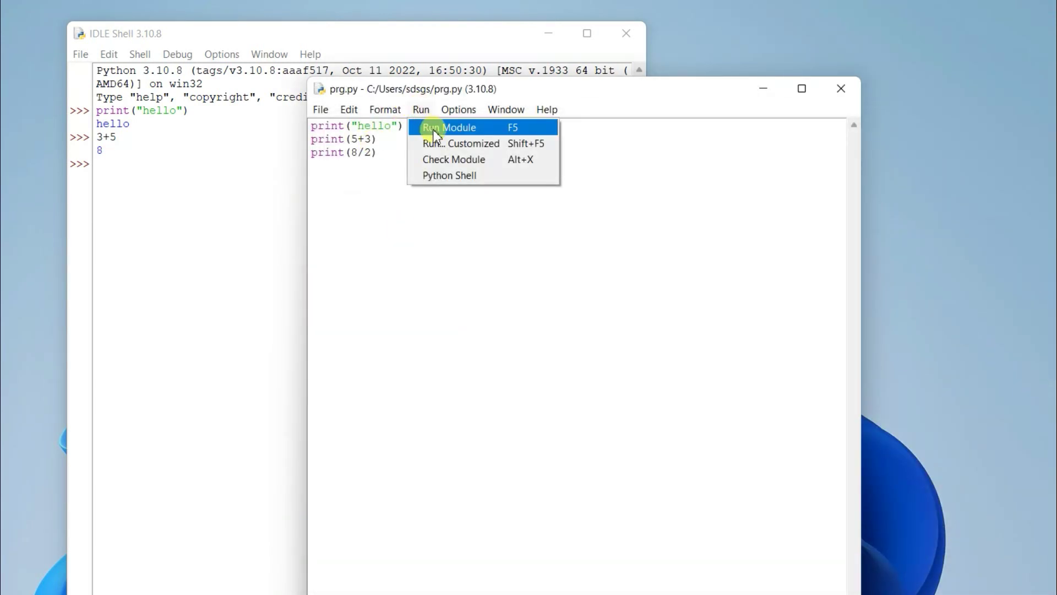
click(435, 132)
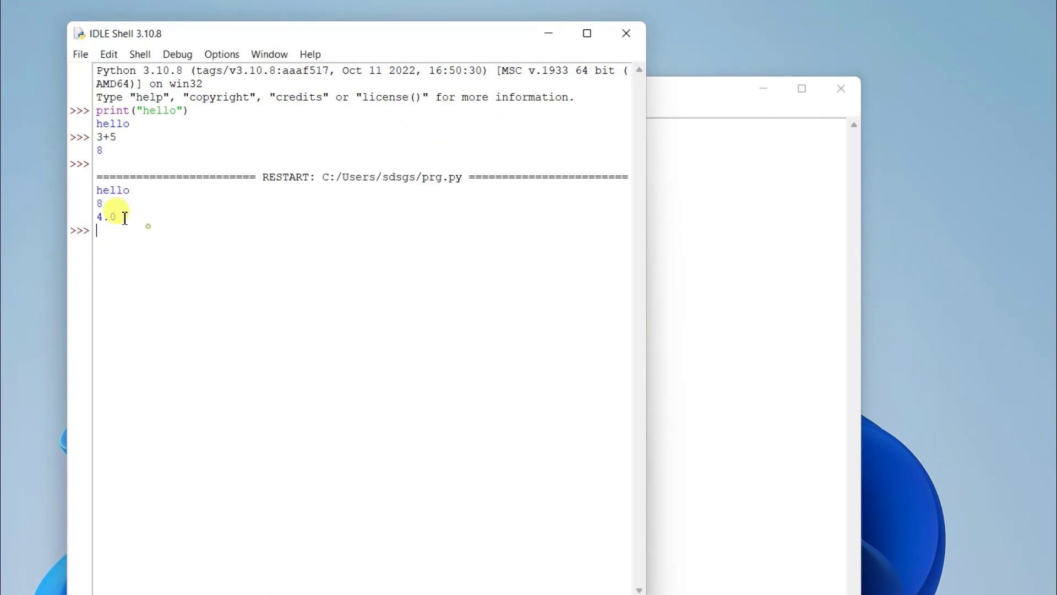
drag(148, 228, 59, 165)
drag(364, 40, 796, 74)
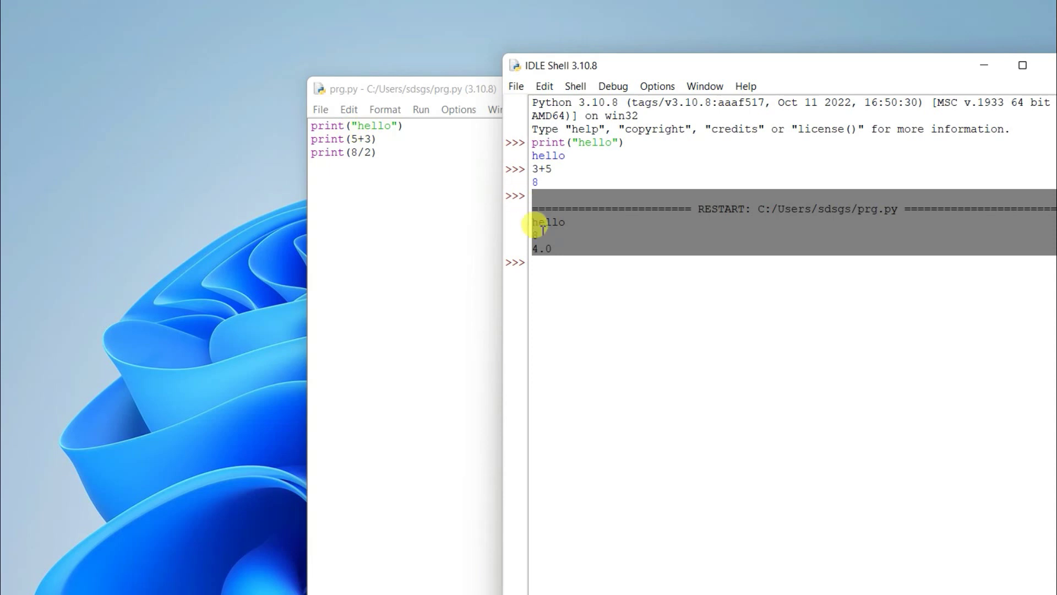
click(577, 235)
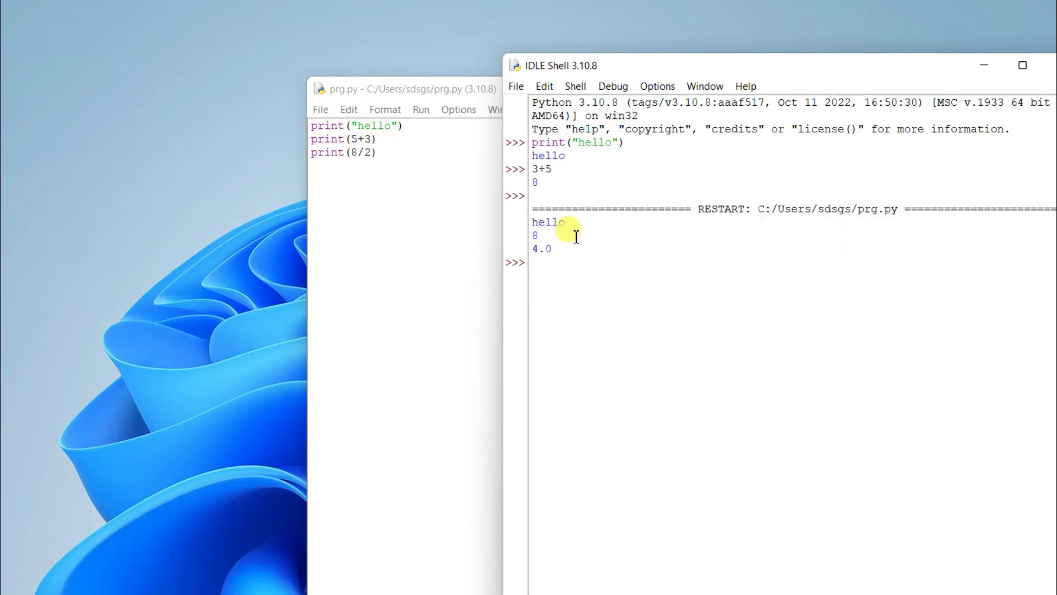